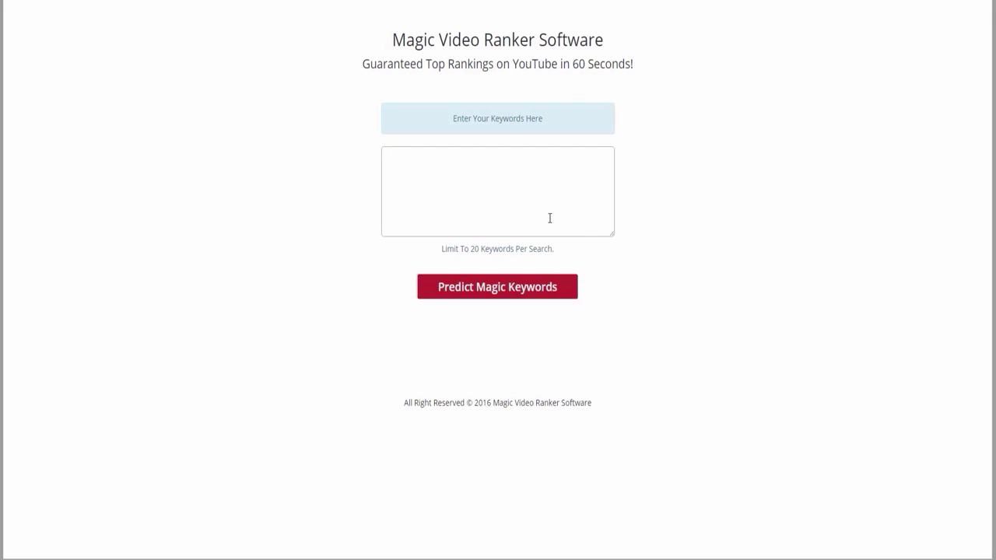
Paste the copied list of bee pollen keywords into the keyword box and run the ranking prediction.
left_click(561, 174)
key("ctrl+v")
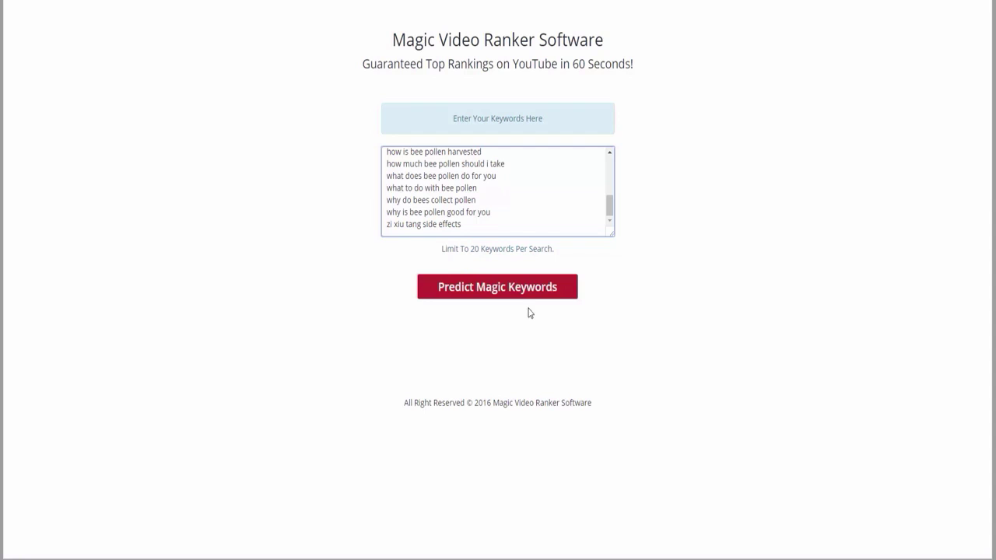
left_click(493, 289)
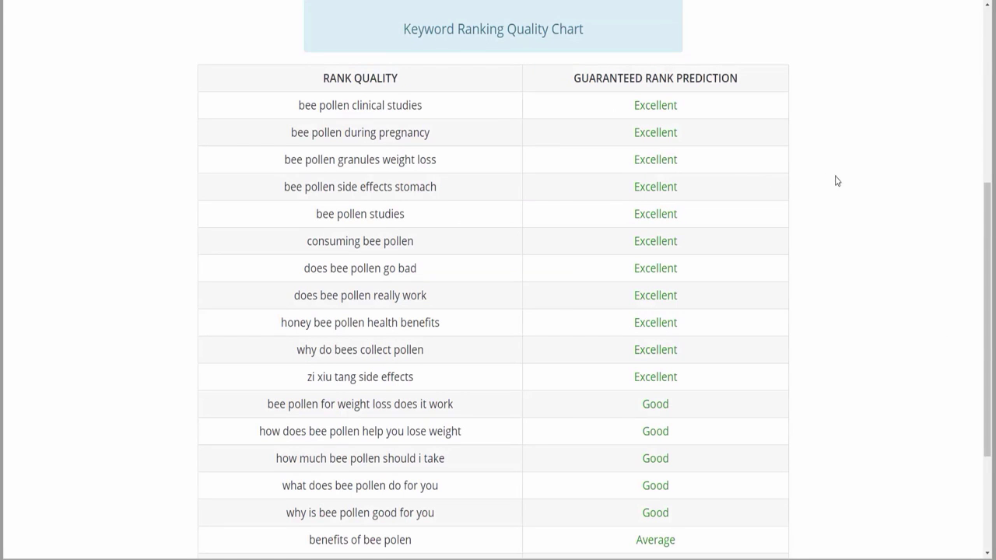
Review the Keyword Ranking Quality Chart, highlighting "bee pollen during pregnancy" and "bee pollen granules weight loss" as candidate keywords.
scroll(896, 183, "up", 2)
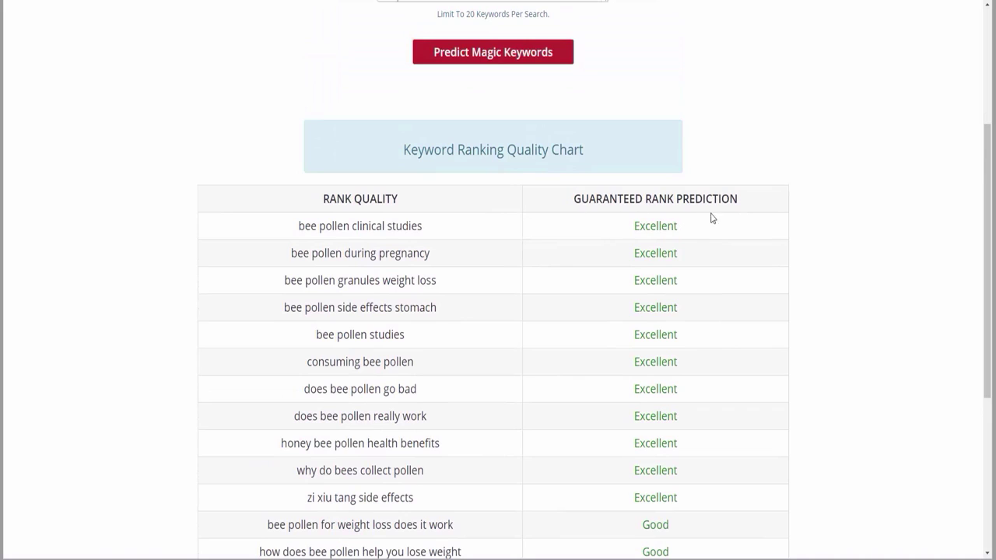
scroll(711, 221, "down", 1)
scroll(711, 220, "down", 2)
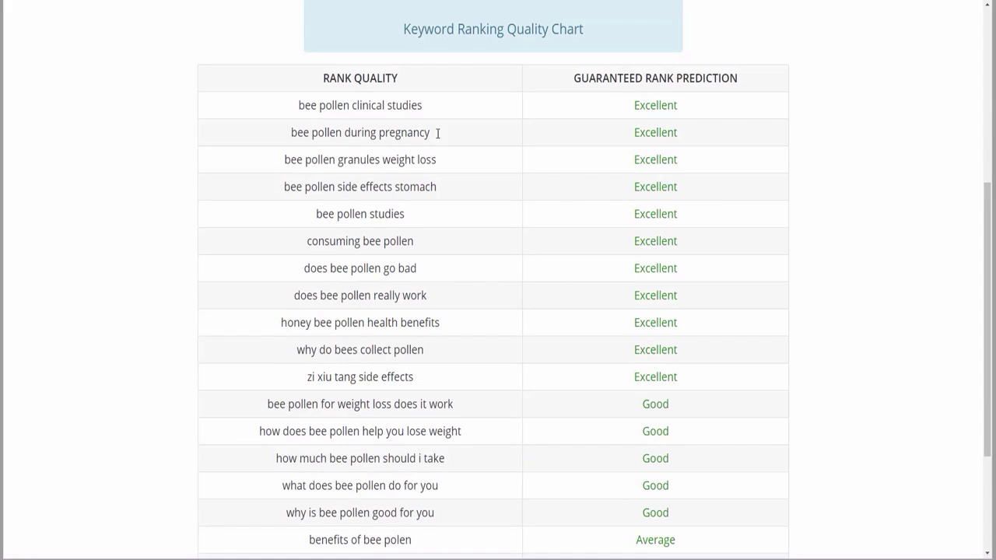
left_click_drag(438, 133, 287, 132)
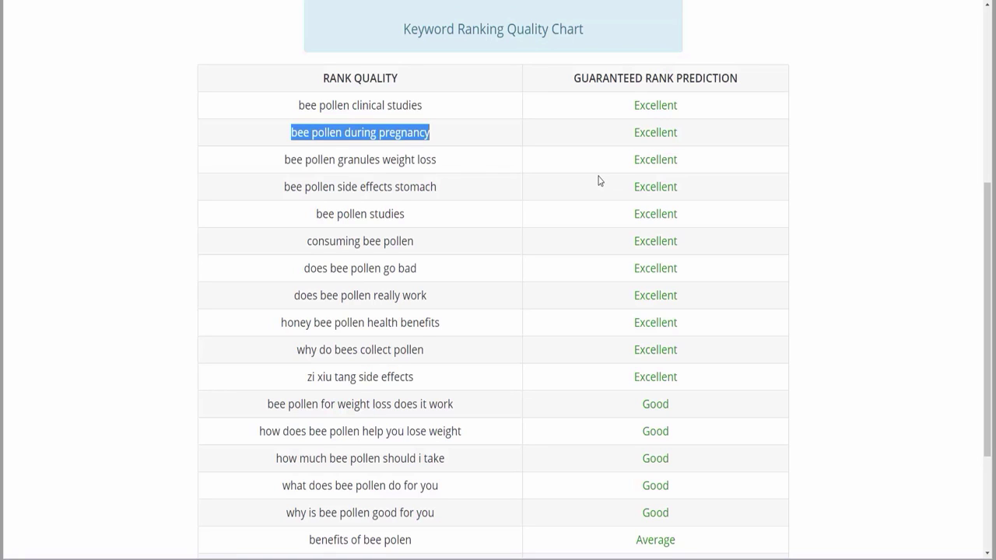
scroll(684, 185, "down", 3)
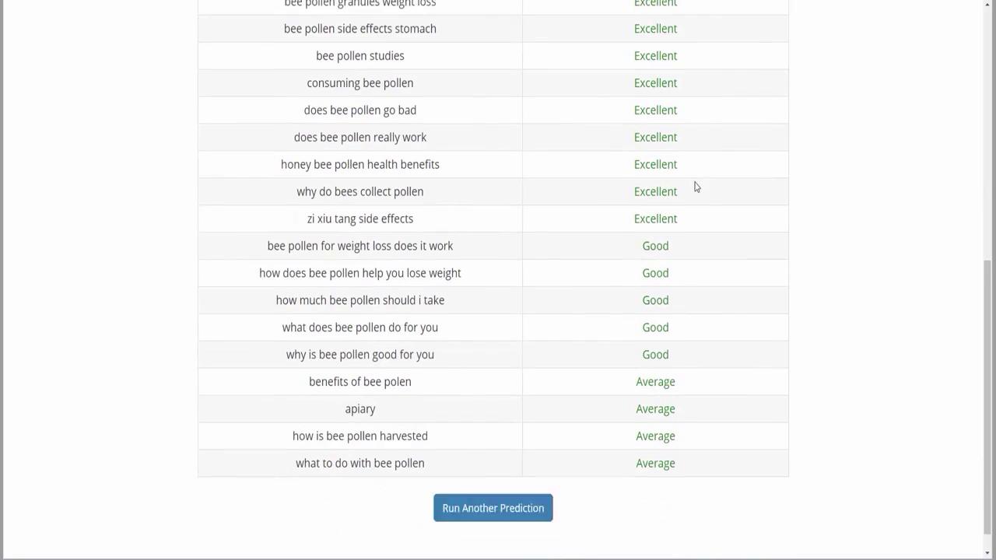
scroll(810, 369, "up", 5)
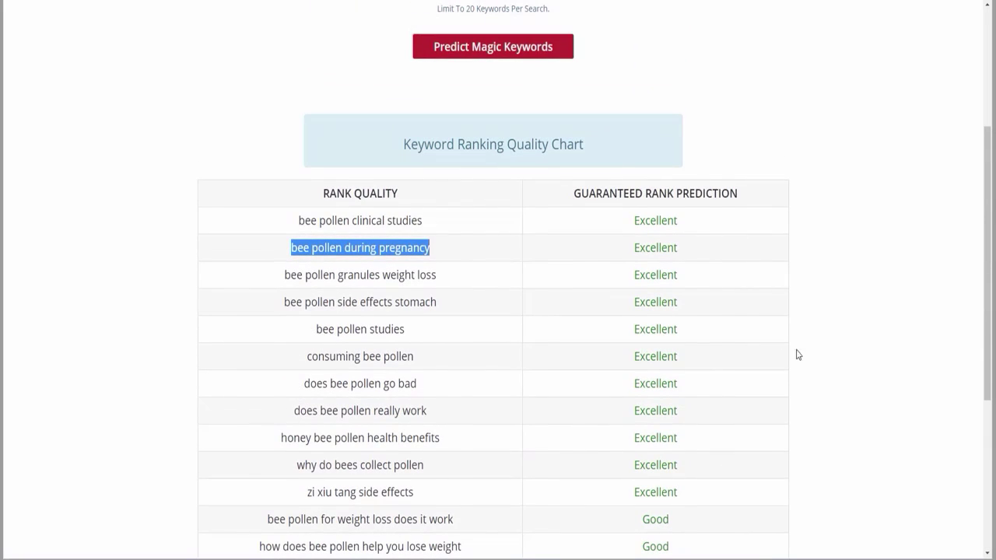
left_click_drag(451, 280, 280, 280)
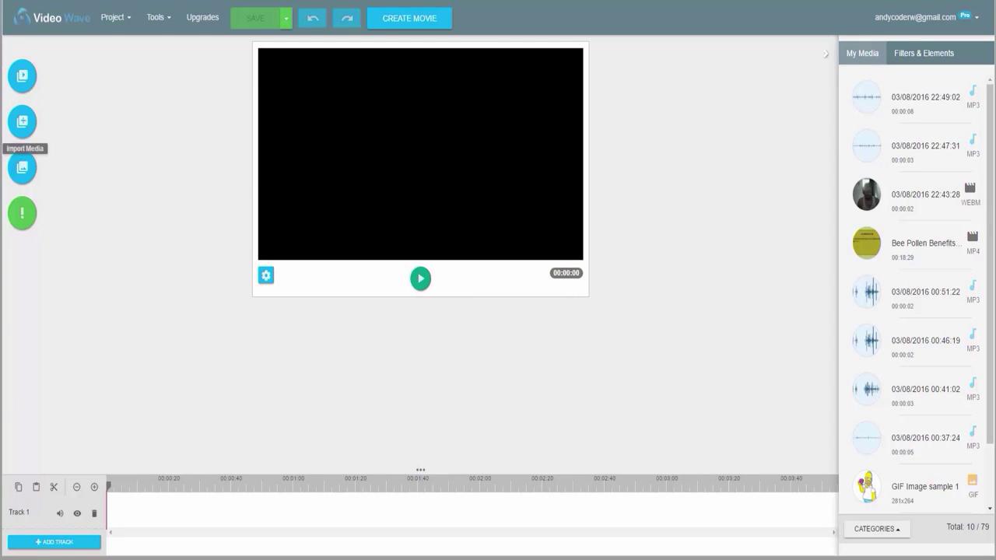
In the Video Wave editor, place a Titles element at the start of Track 1.
left_click(113, 19)
left_click(128, 54)
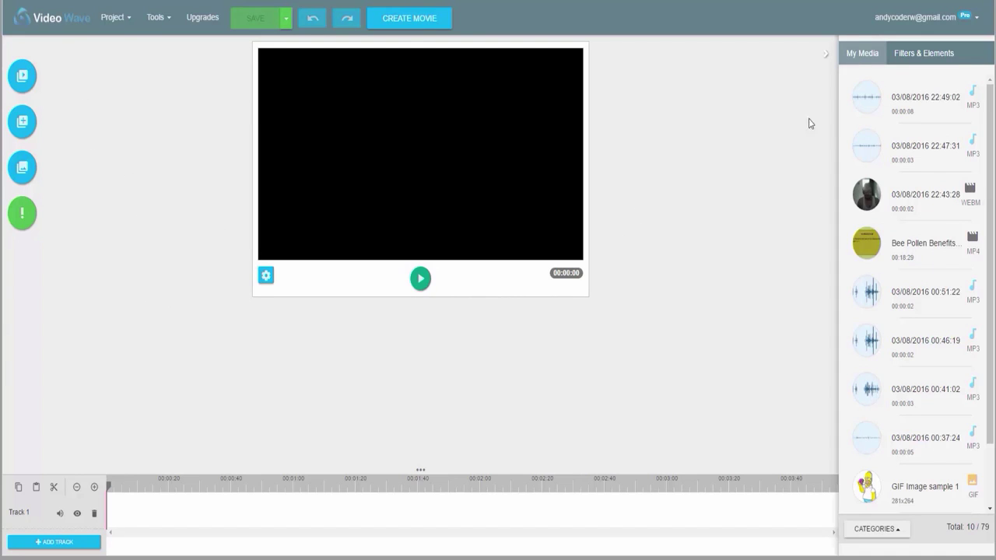
left_click(920, 51)
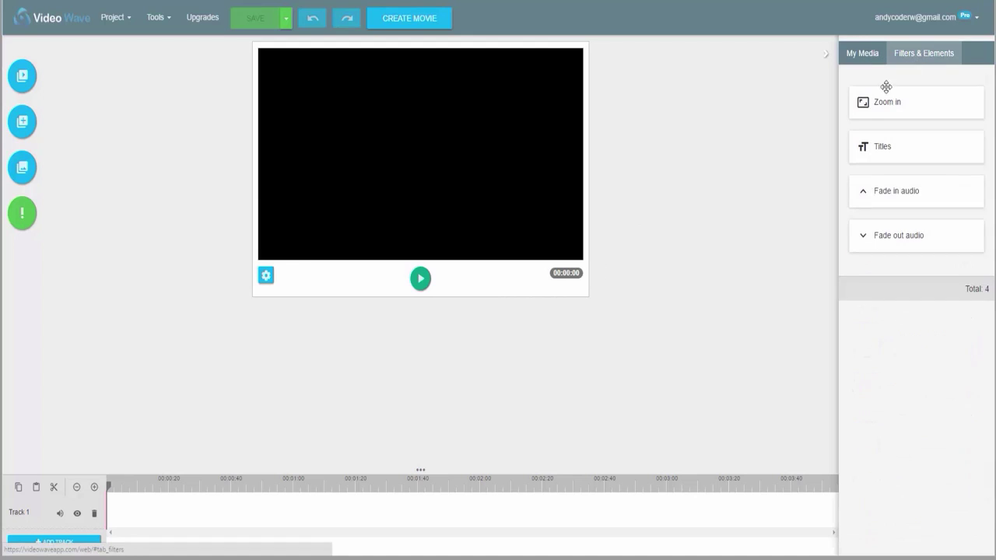
left_click_drag(882, 145, 886, 103)
left_click_drag(879, 146, 129, 515)
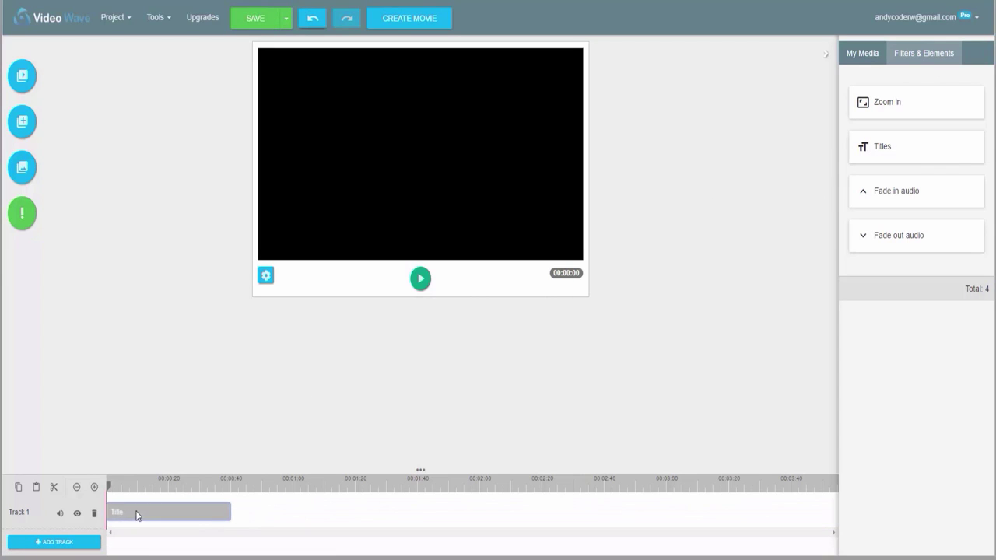
Open the title clip on Track 1 for editing and add a text object reading "Bee Pollen Supplement".
right_click(149, 515)
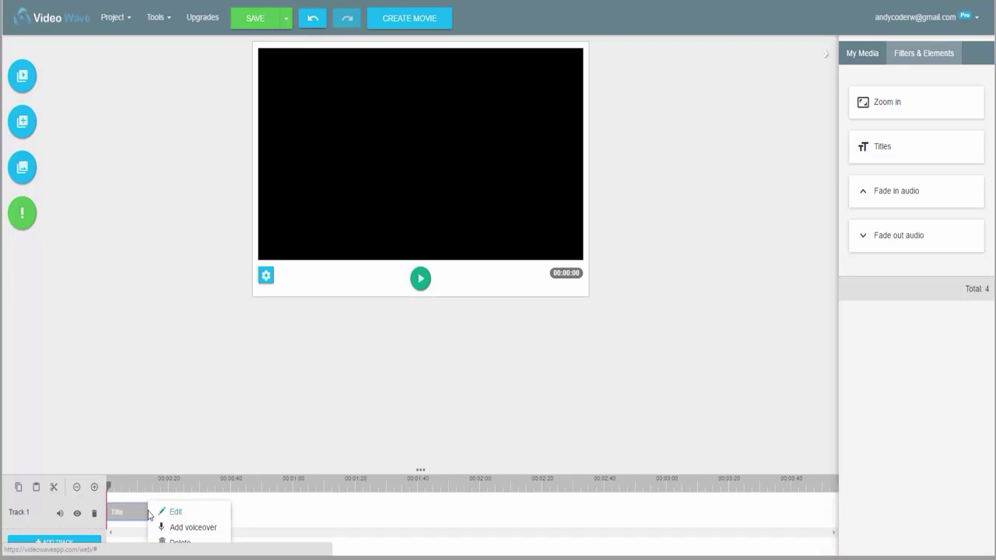
left_click(172, 513)
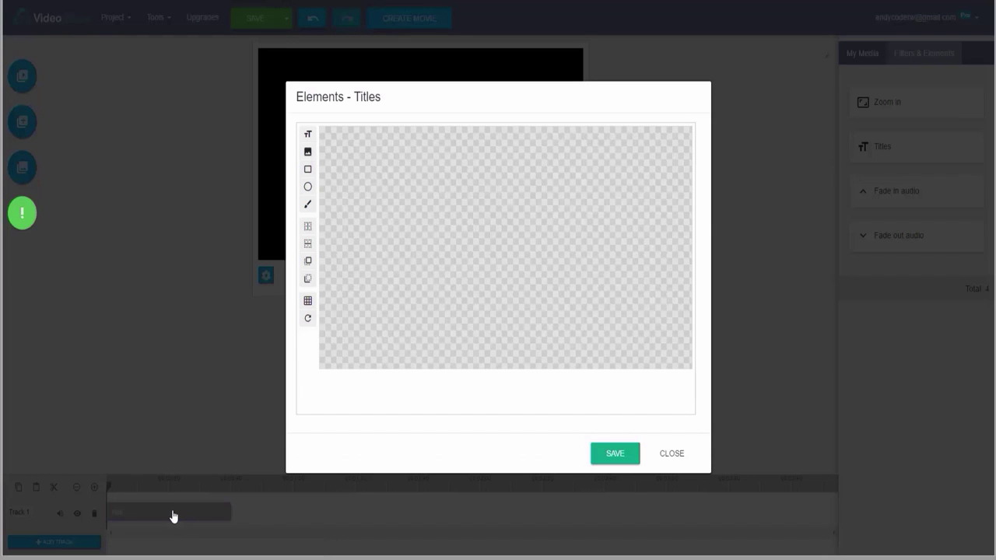
left_click(310, 136)
left_click_drag(403, 176, 526, 238)
double_click(525, 239)
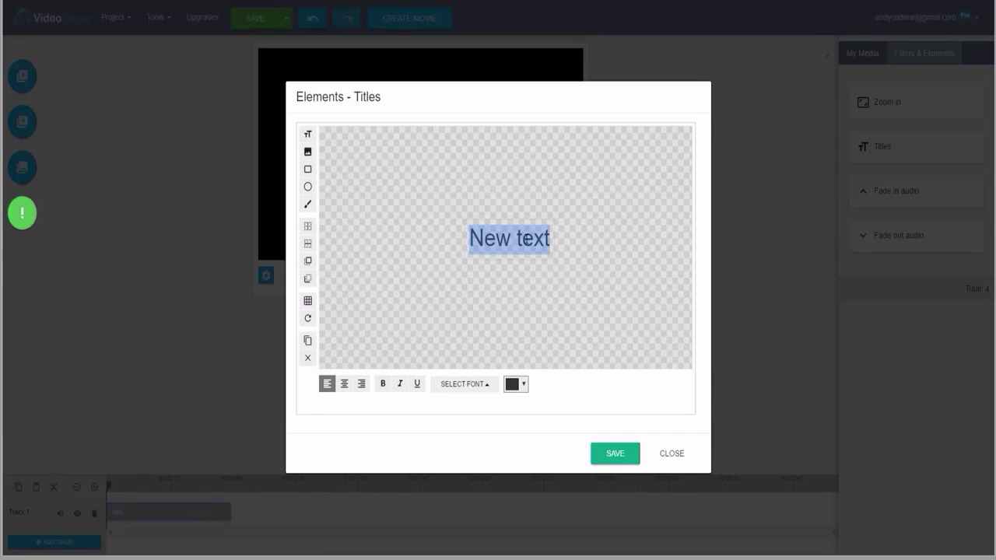
type("Bee Pollen S")
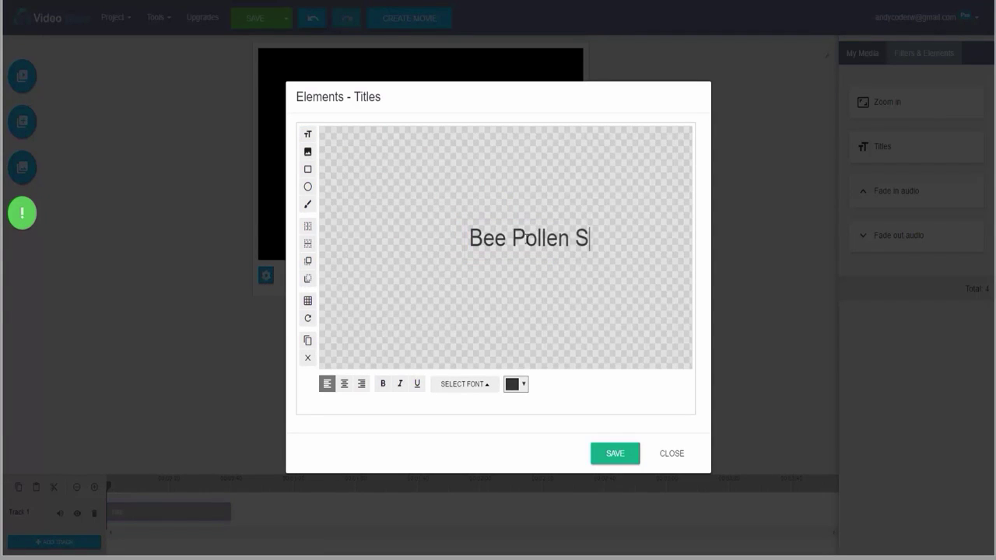
type("upplemetn")
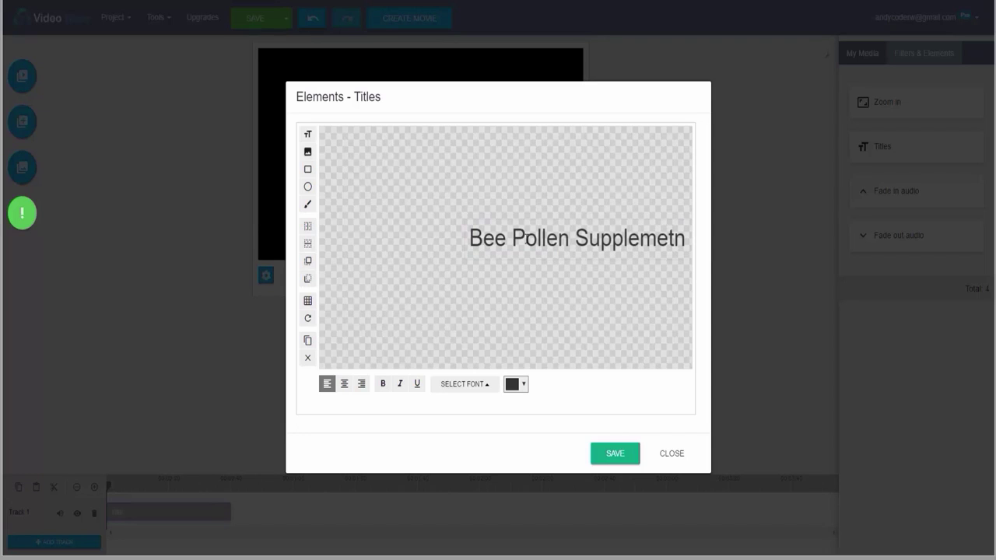
key("BackSpace")
key("BackSpace")
type("nt")
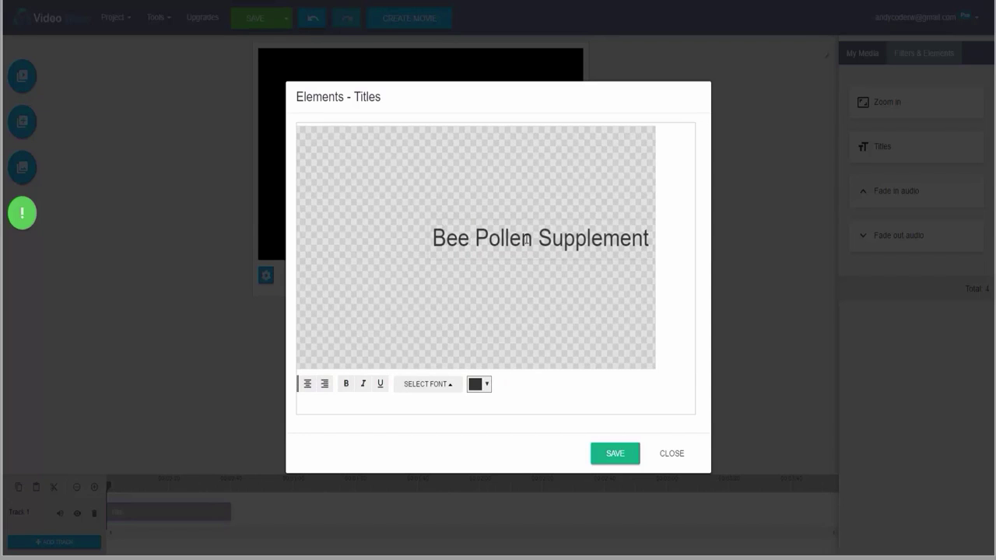
Extend the title text to "Bee Pollen Supplement Review" and reposition it around the middle of the canvas.
left_click(442, 231)
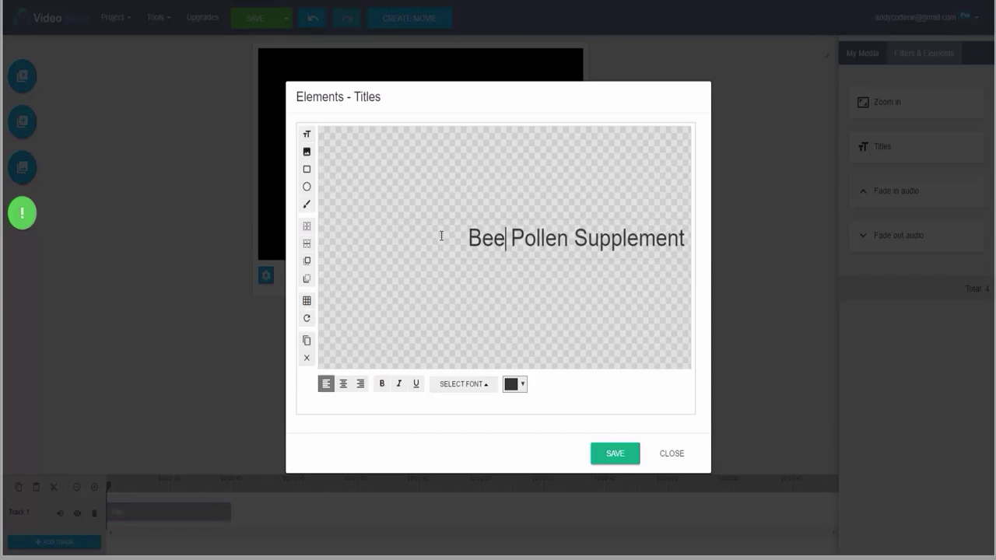
double_click(443, 231)
left_click_drag(443, 231, 420, 243)
left_click(504, 228)
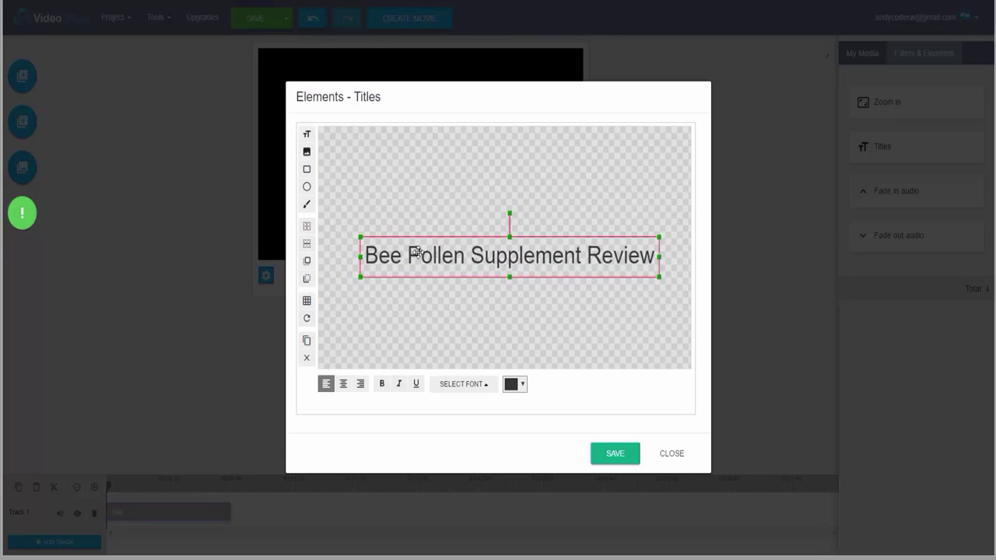
Change the title text to a bold, all-caps cartoon-style font, then shrink and reposition it to fit centred on the canvas.
left_click(470, 388)
left_click(542, 241)
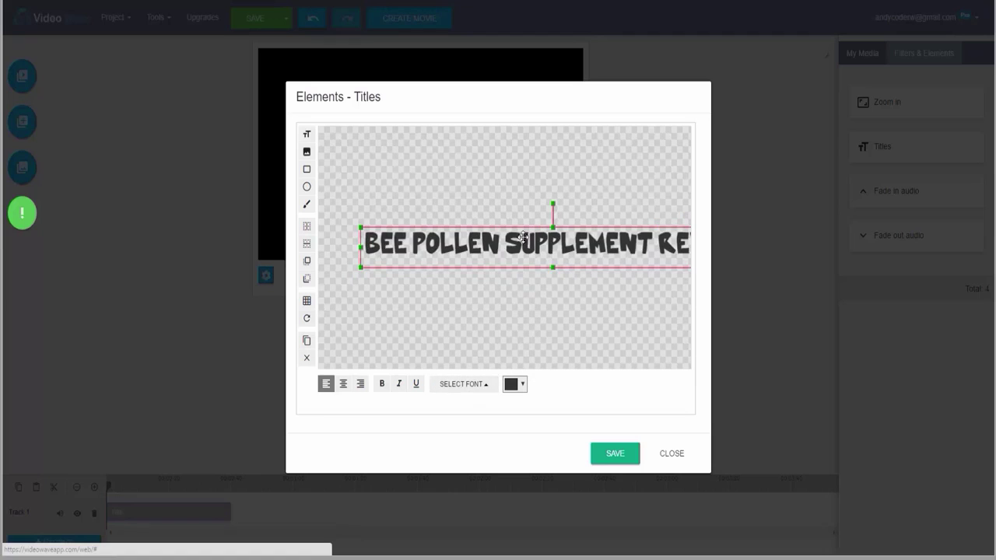
left_click_drag(494, 253, 449, 255)
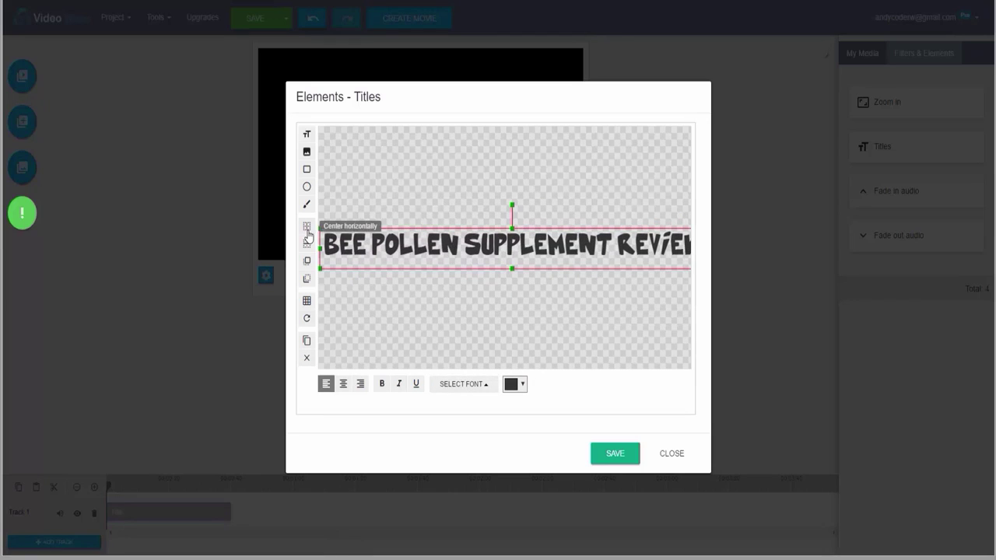
left_click_drag(320, 227, 395, 234)
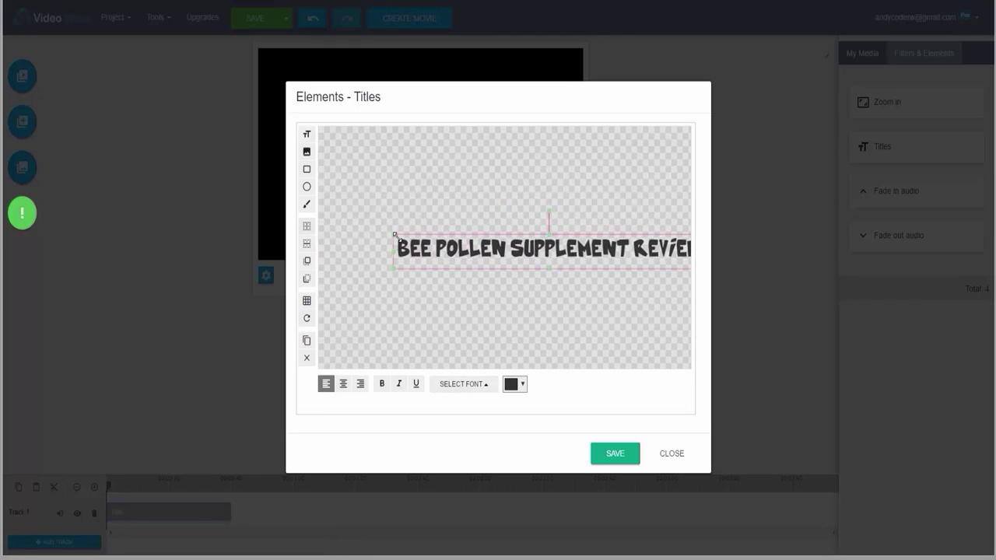
left_click_drag(503, 249, 464, 252)
Set the title text colour to white (#ffffff) and save the title.
left_click(517, 383)
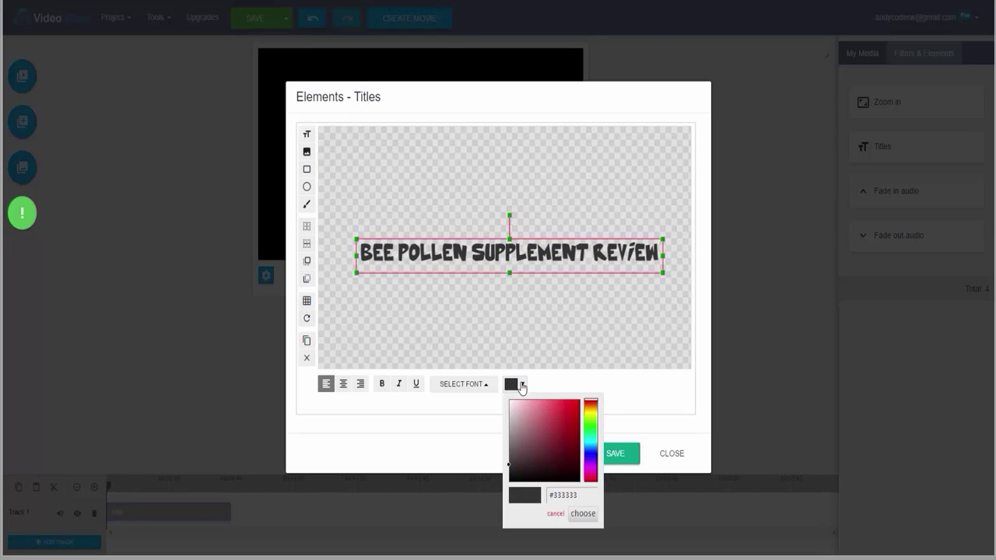
left_click_drag(527, 412, 502, 391)
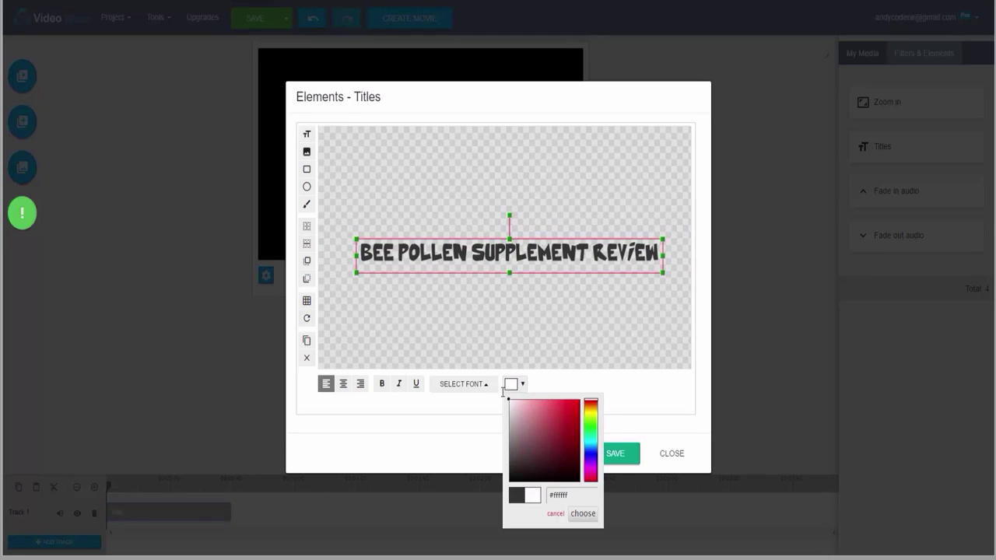
left_click(582, 512)
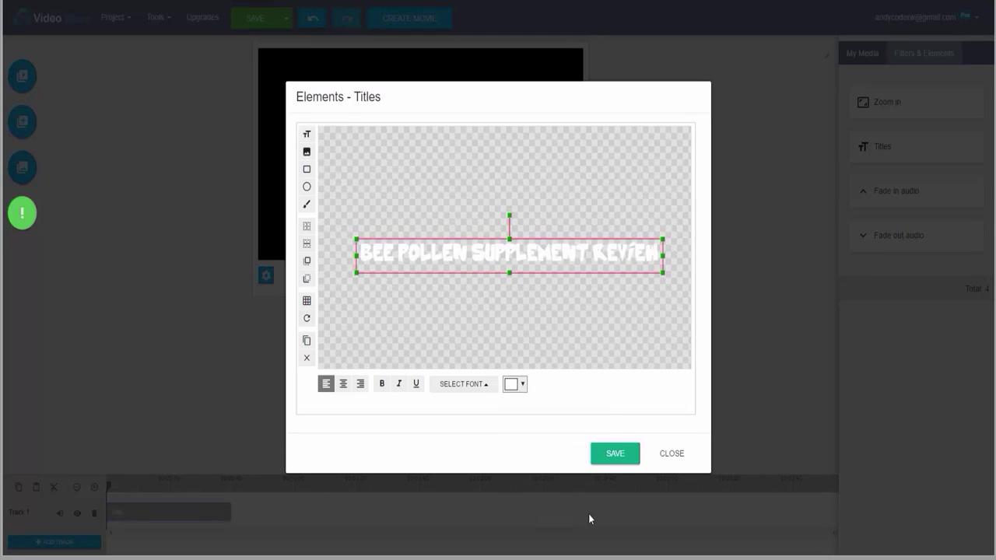
left_click(614, 453)
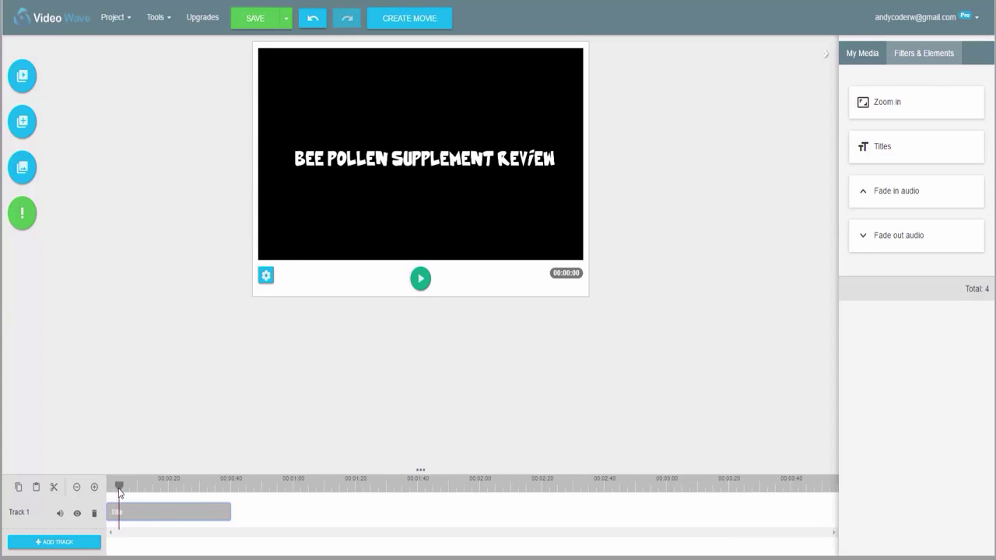
Split the title clip on Track 1 at 00:00:03 and delete the remaining second part.
mouse_move(114, 487)
left_mouse_down()
mouse_move(239, 487)
mouse_move(116, 483)
left_mouse_up()
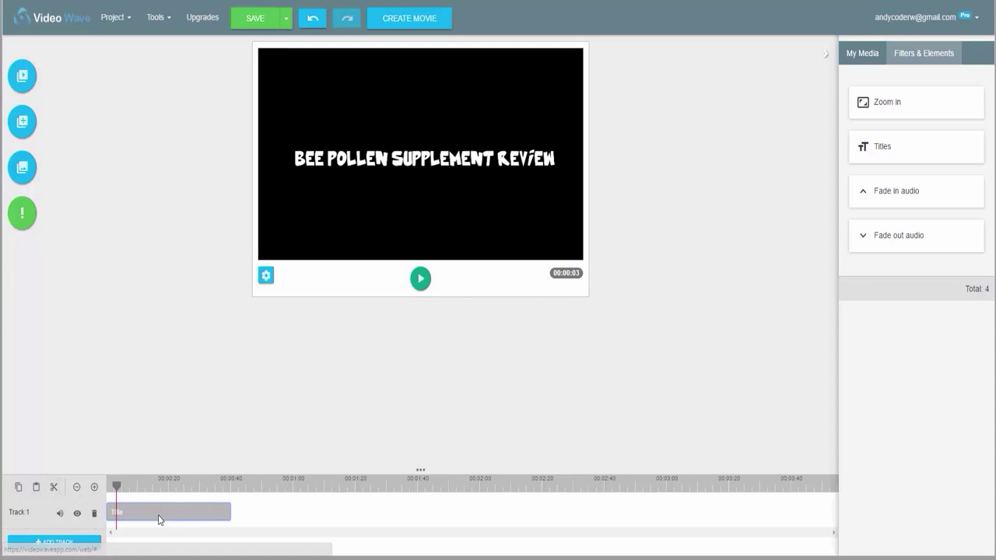
left_click(54, 487)
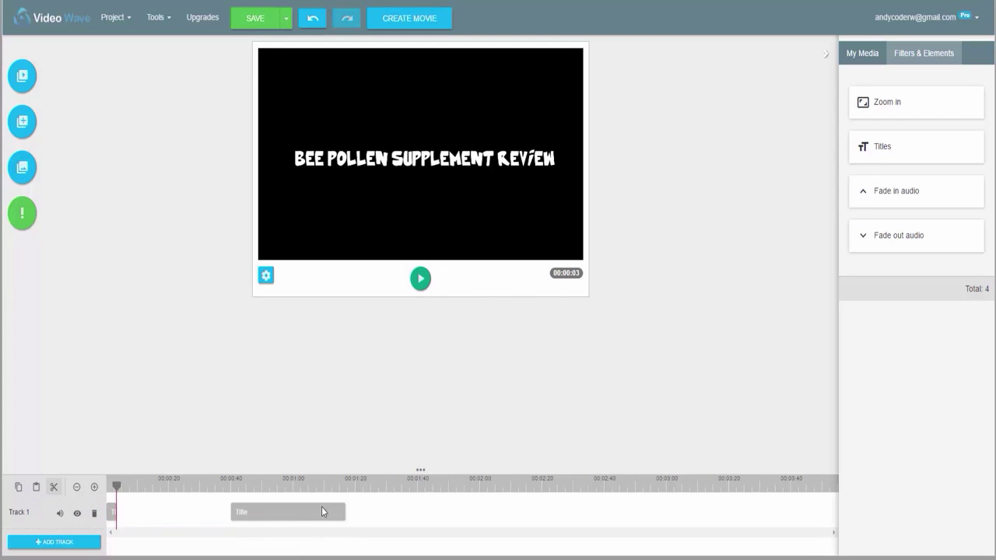
right_click(259, 515)
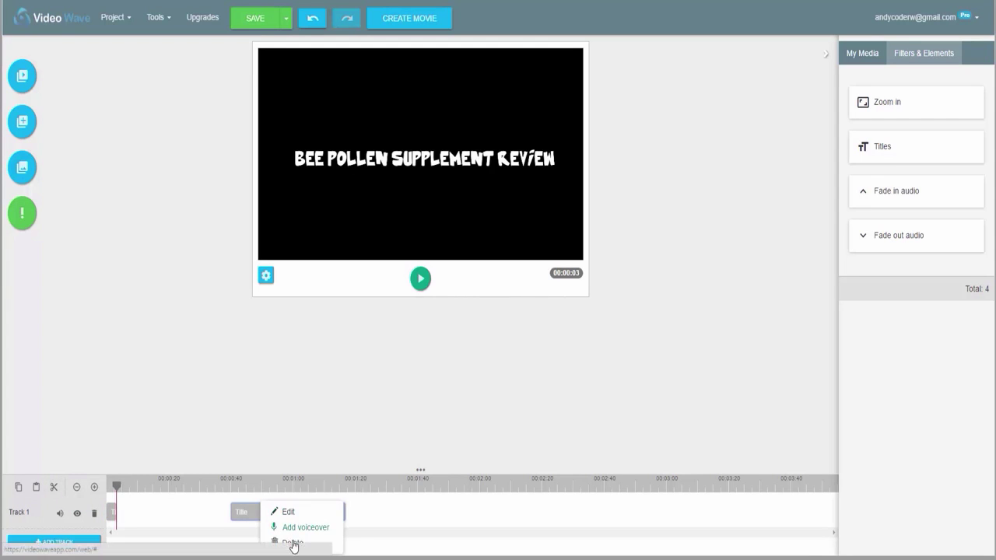
right_click(242, 513)
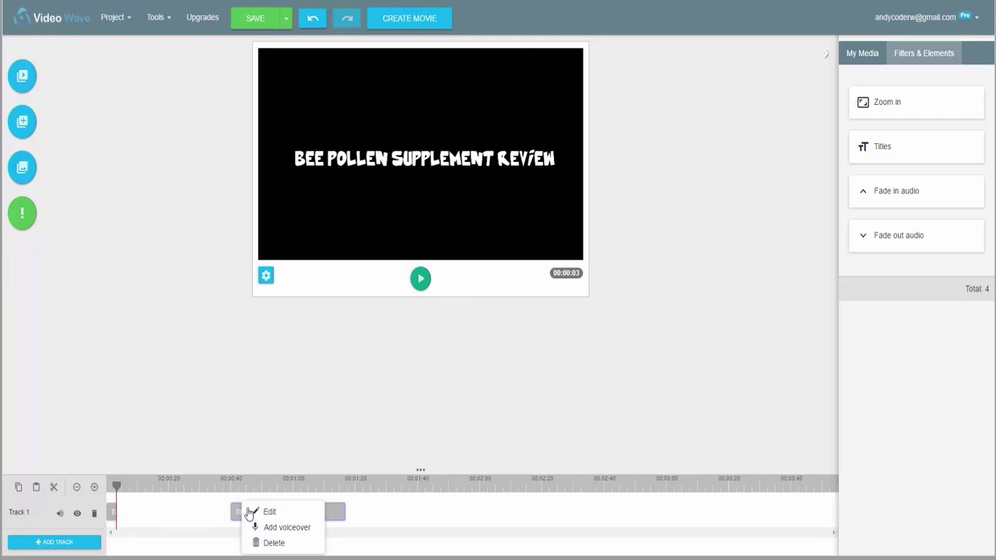
left_click(270, 544)
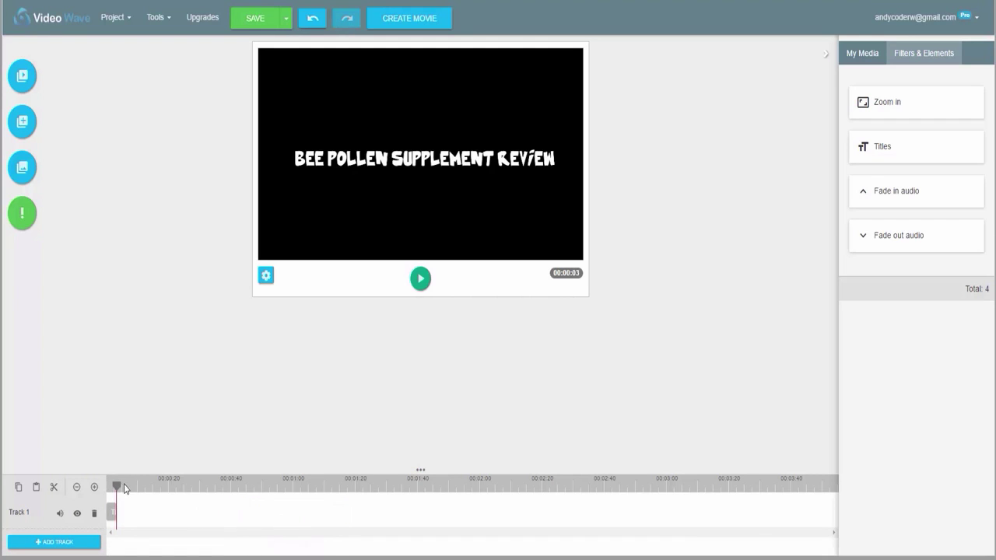
Add the stock Animation video Businesswoman 03 to Track 1 and place it directly after the title clip.
left_click(19, 79)
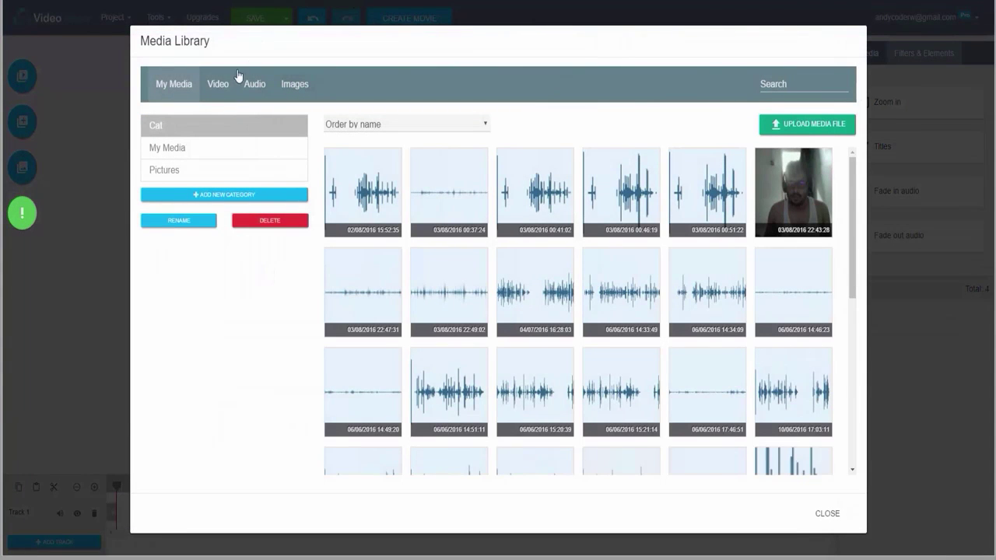
left_click(222, 86)
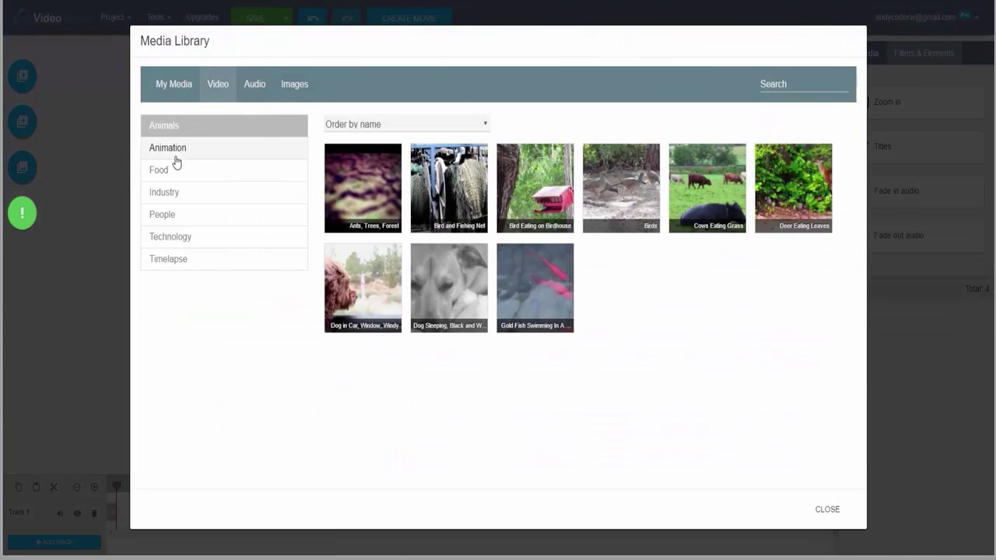
left_click(177, 157)
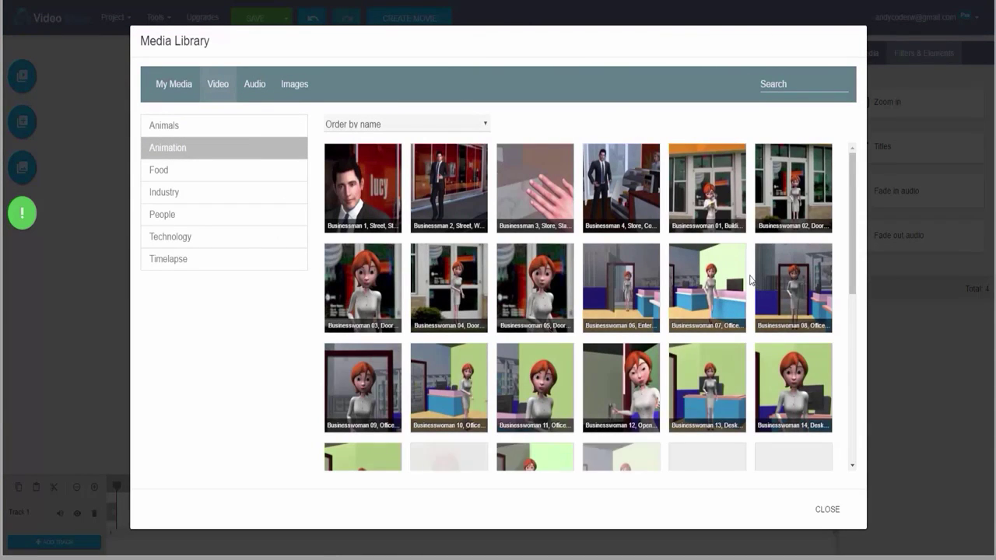
scroll(708, 204, "down", 5)
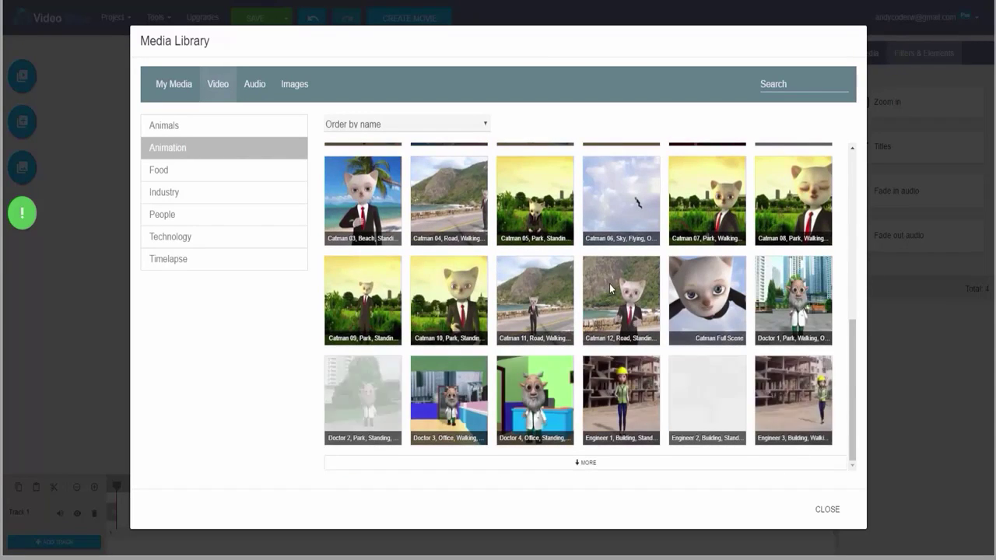
scroll(613, 280, "up", 10)
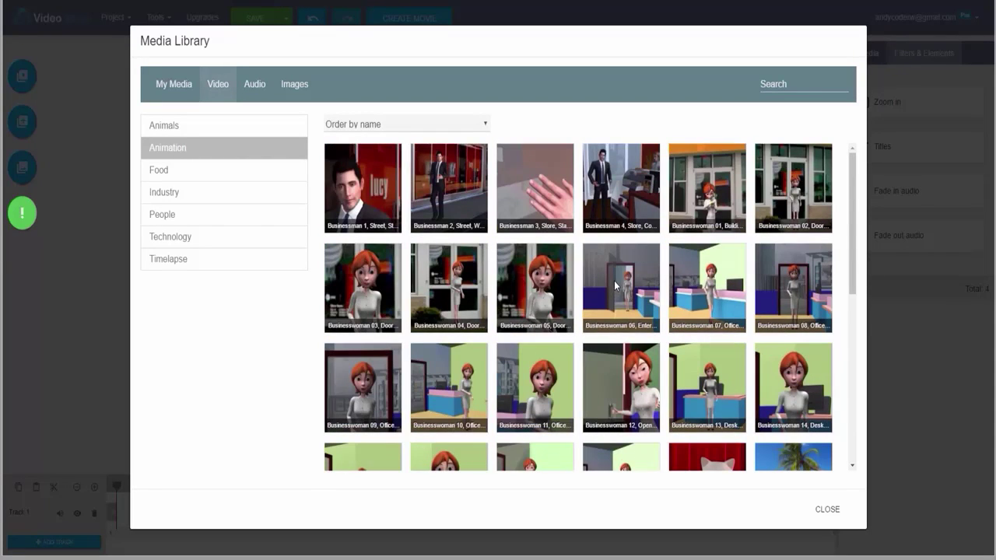
left_click(372, 285)
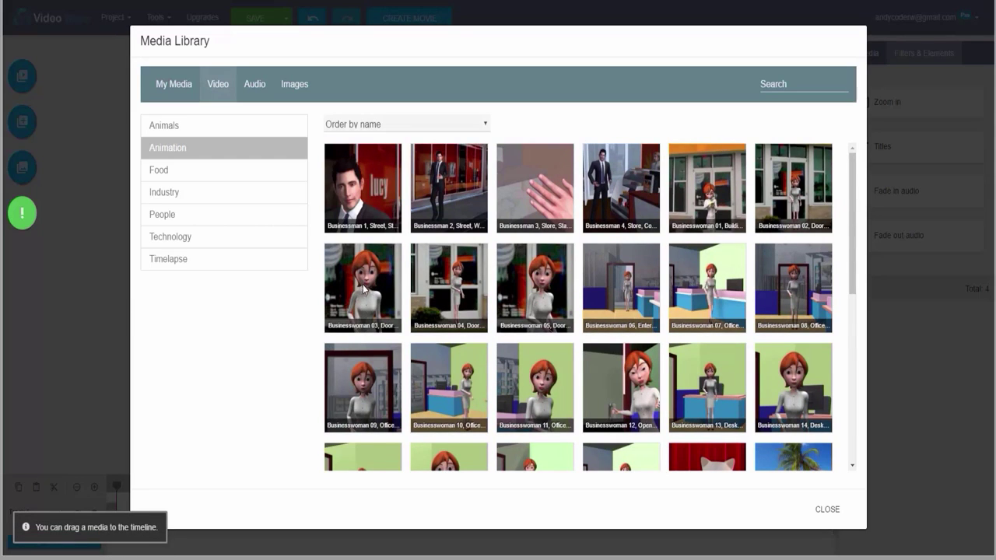
left_click_drag(362, 284, 210, 506)
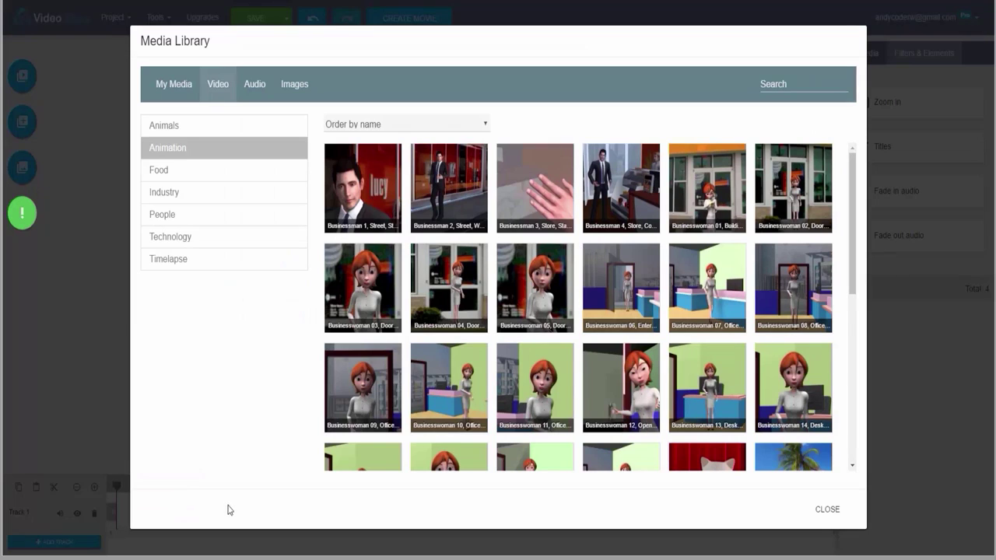
left_click(826, 510)
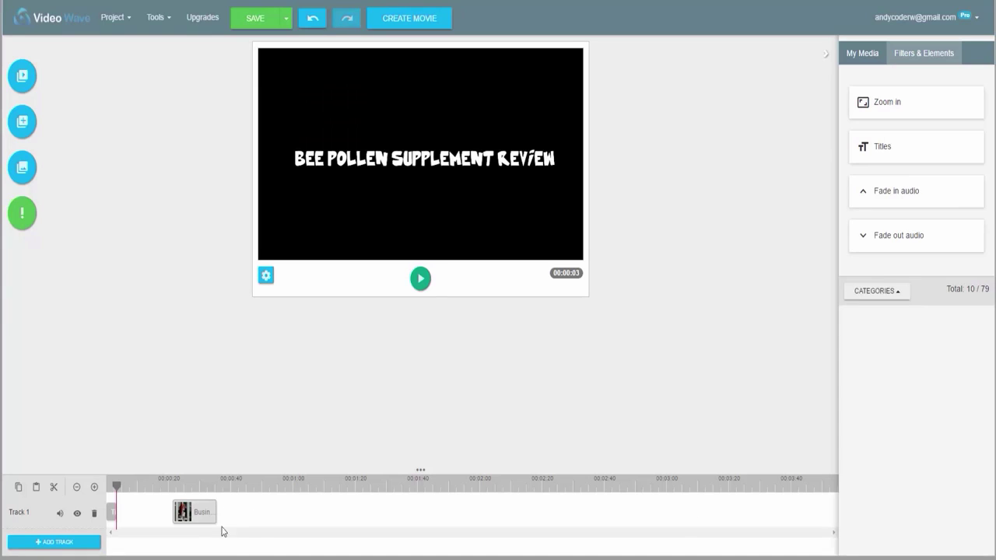
left_click_drag(204, 515, 152, 519)
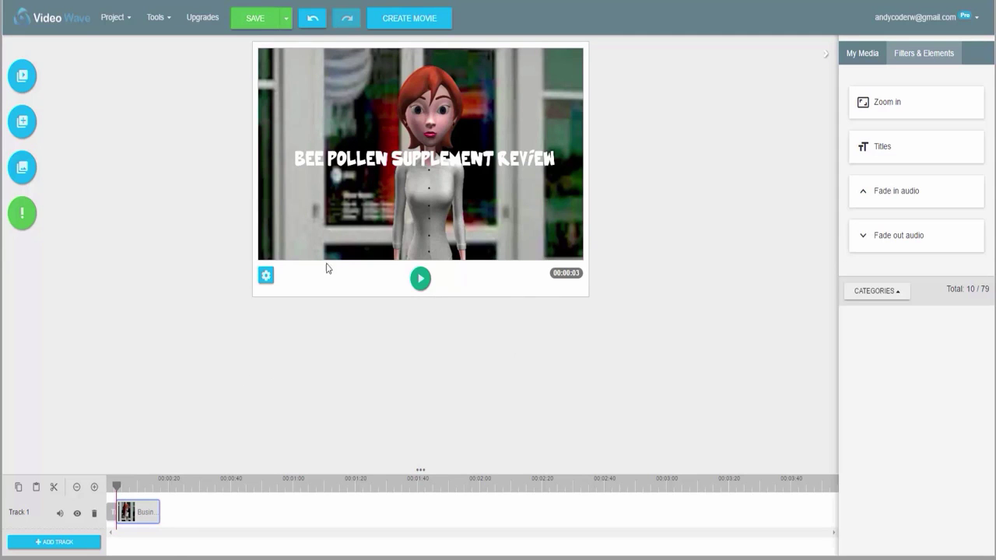
Record a voiceover for the businesswoman clip on Track 1.
left_click_drag(117, 488, 122, 488)
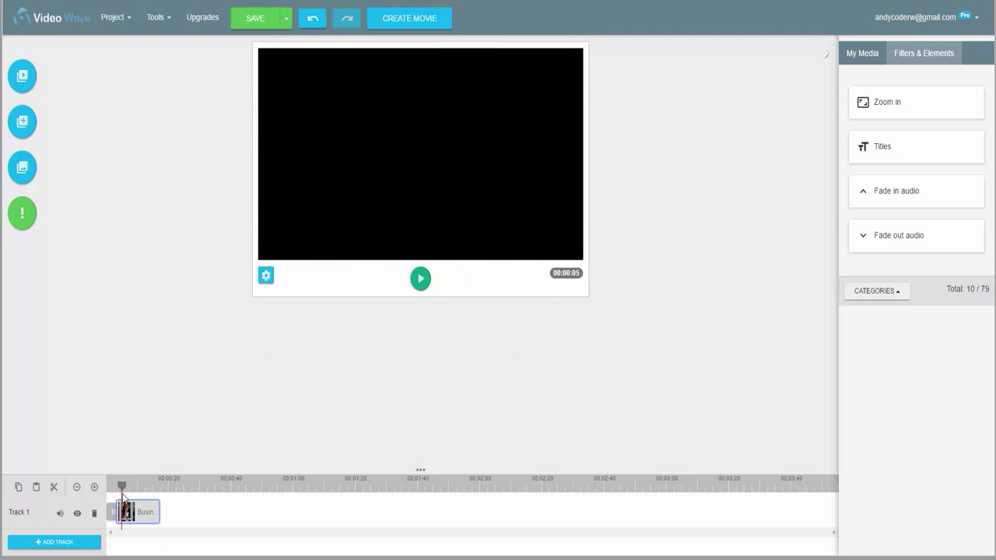
left_click(137, 511)
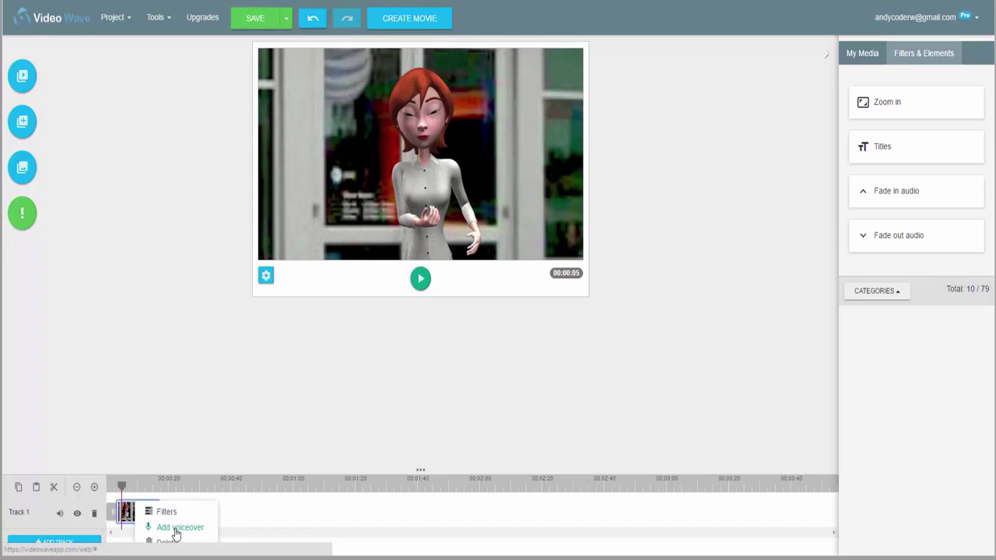
left_click(124, 514)
left_click(125, 515)
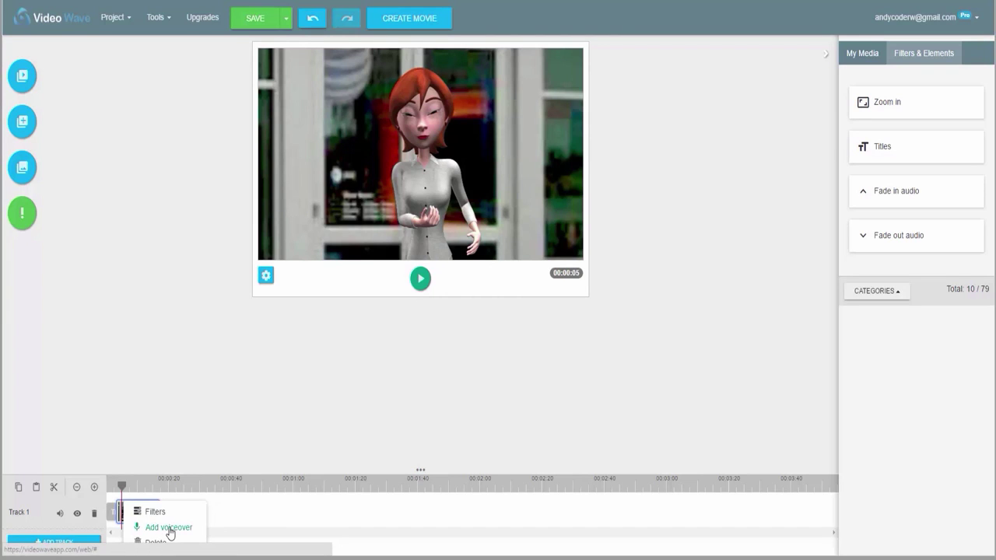
left_click(168, 530)
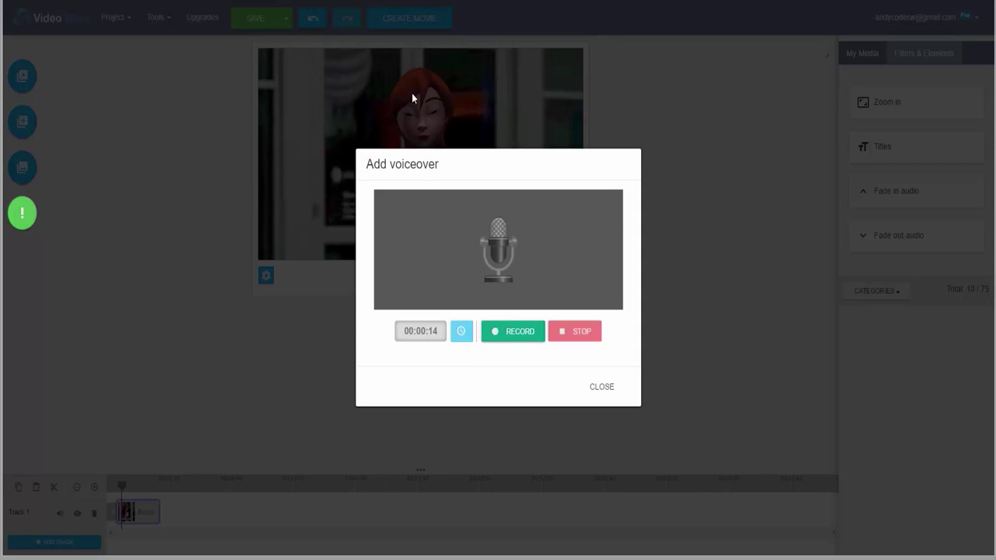
left_click(504, 332)
left_click(162, 36)
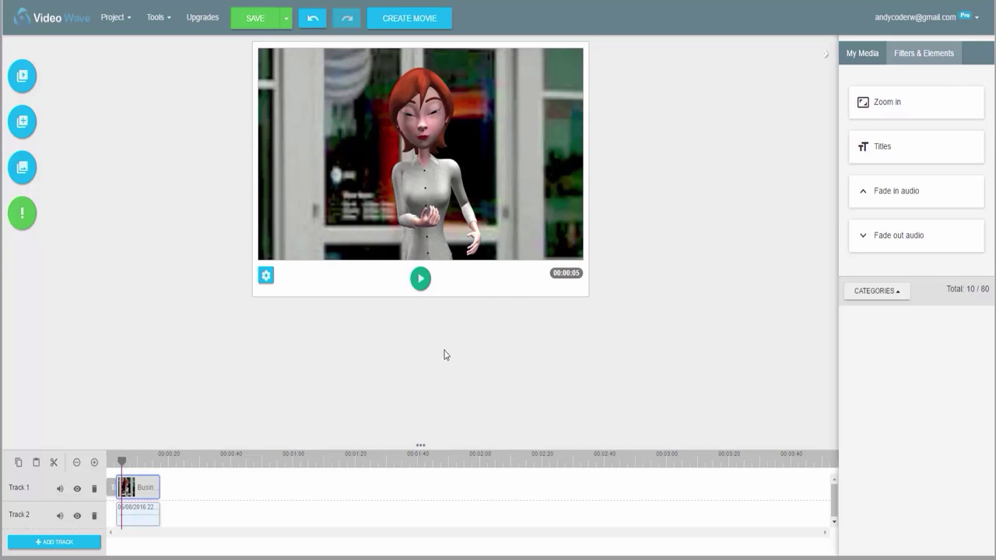
Preview the project from 00:00:00 through the title and into the businesswoman clip with its voiceover.
left_click_drag(127, 462, 108, 463)
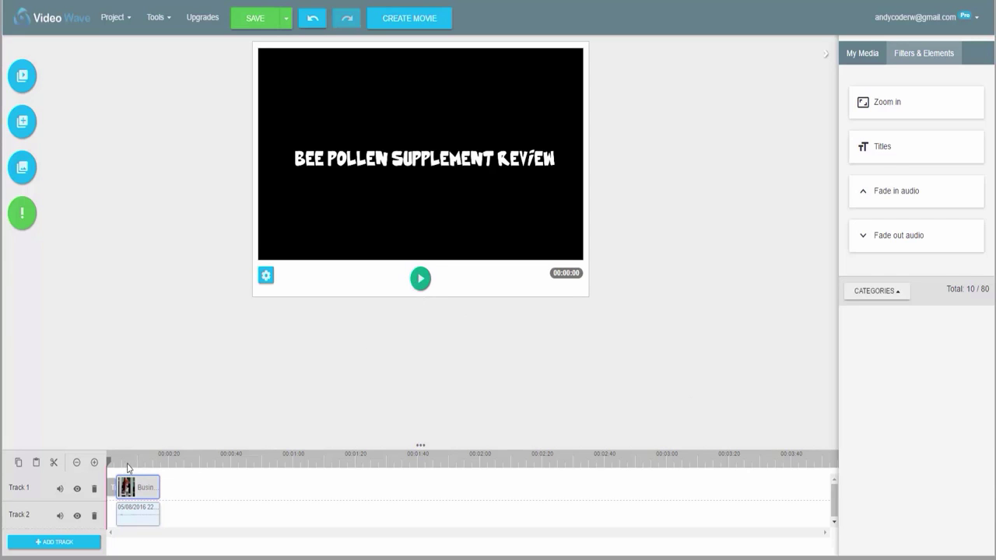
mouse_move(108, 465)
left_mouse_down()
mouse_move(124, 465)
mouse_move(107, 465)
left_mouse_up()
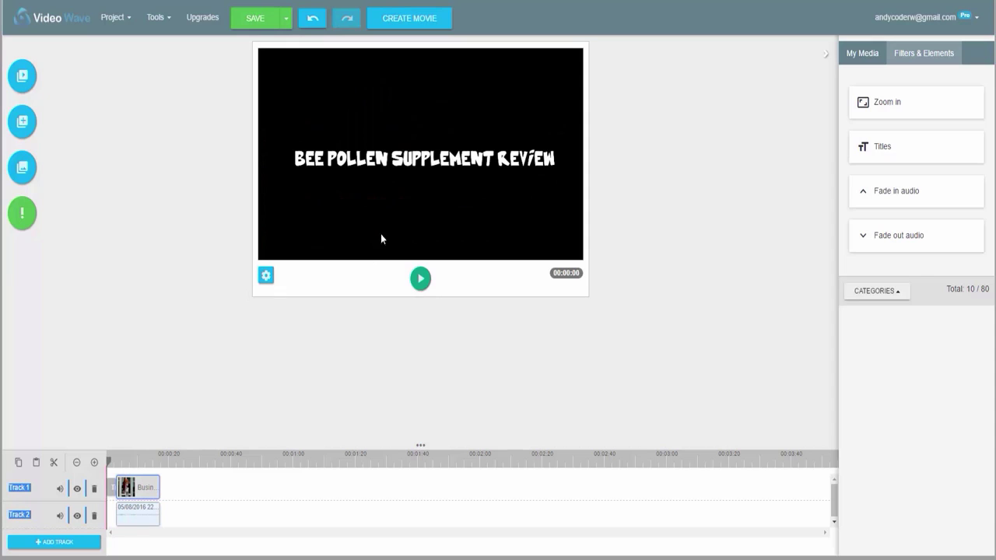
left_click(424, 287)
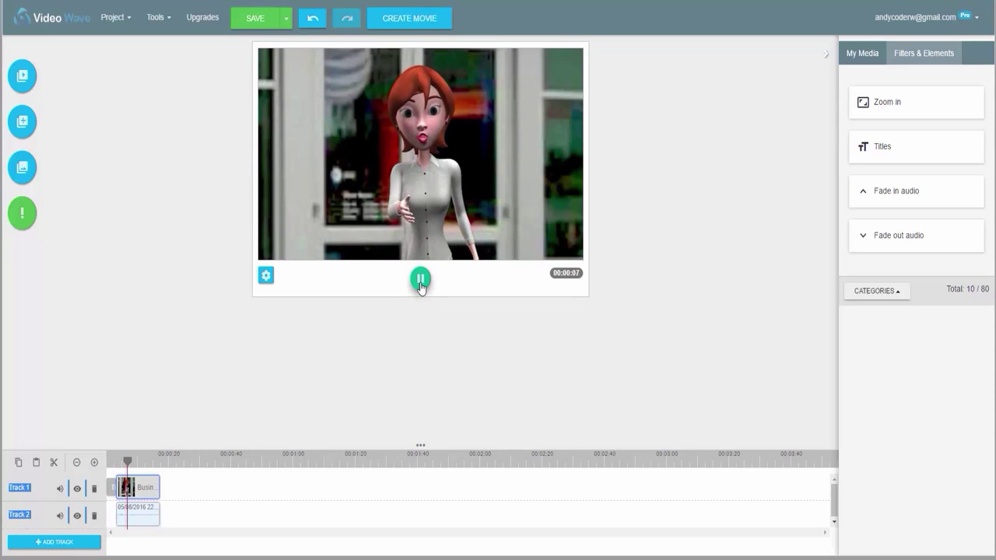
left_click(420, 279)
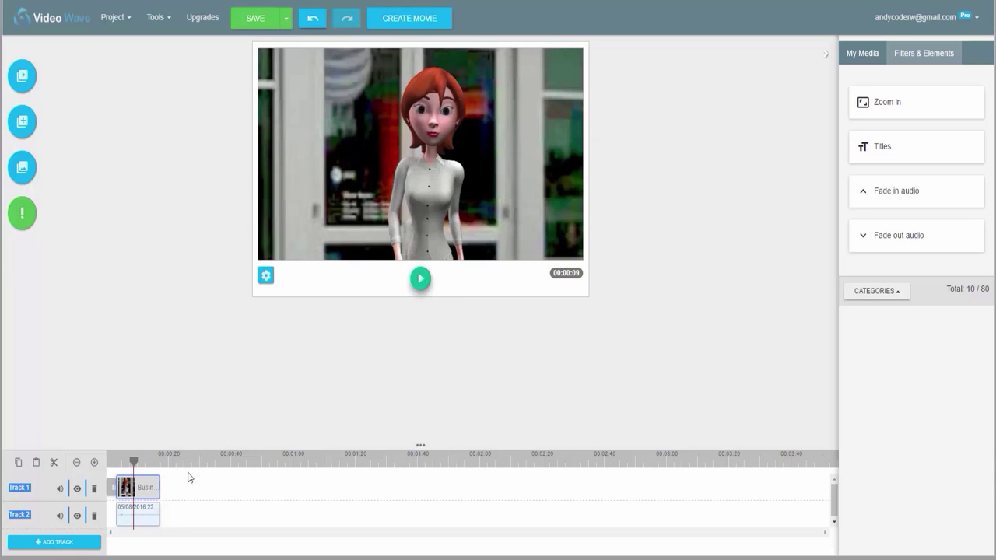
Open the filters of the voiceover clip on Track 2 to view the audio options, then return to the editor.
right_click(138, 516)
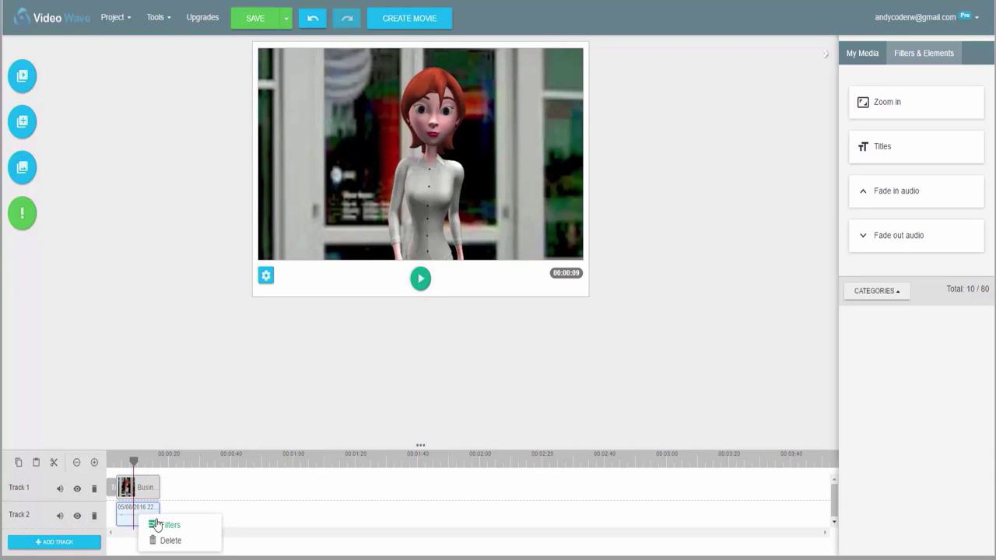
left_click(159, 522)
left_click_drag(109, 102, 171, 115)
left_click(735, 299)
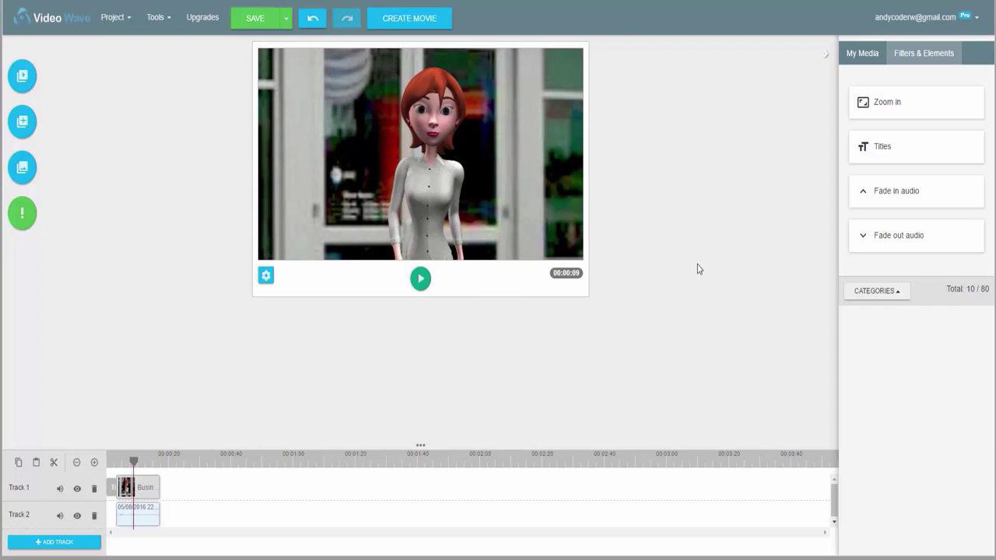
Switch to the YouTube page of the video "How to eat Bee Pollen" and copy its URL.
key("F11")
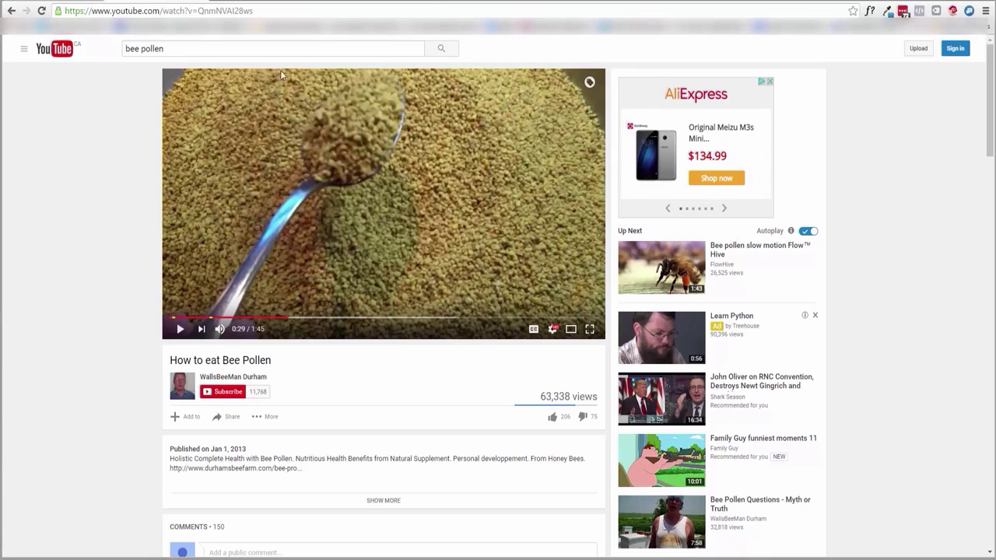
left_click(225, 11)
key("ctrl+c")
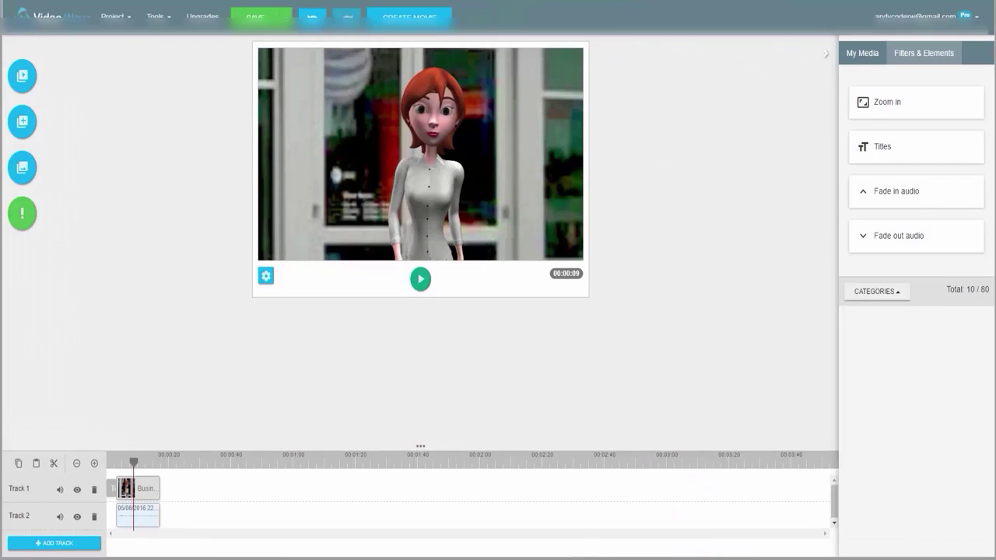
left_click_drag(133, 463, 161, 464)
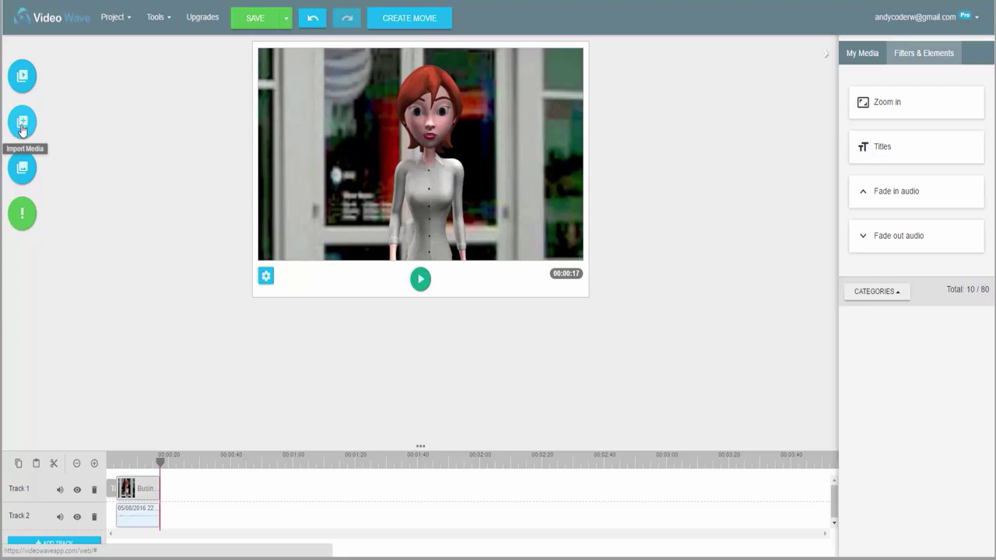
left_click(22, 124)
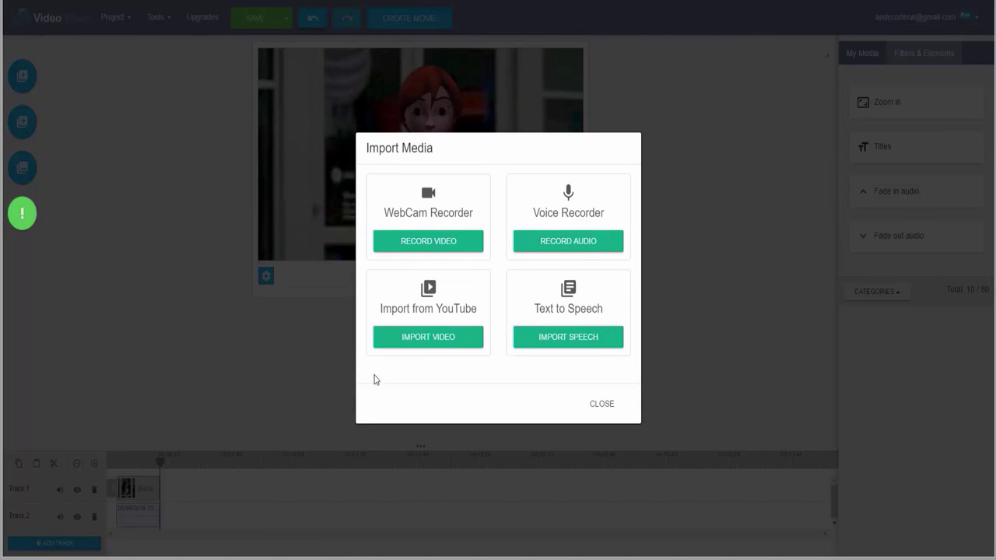
left_click(423, 339)
key("ctrl+v")
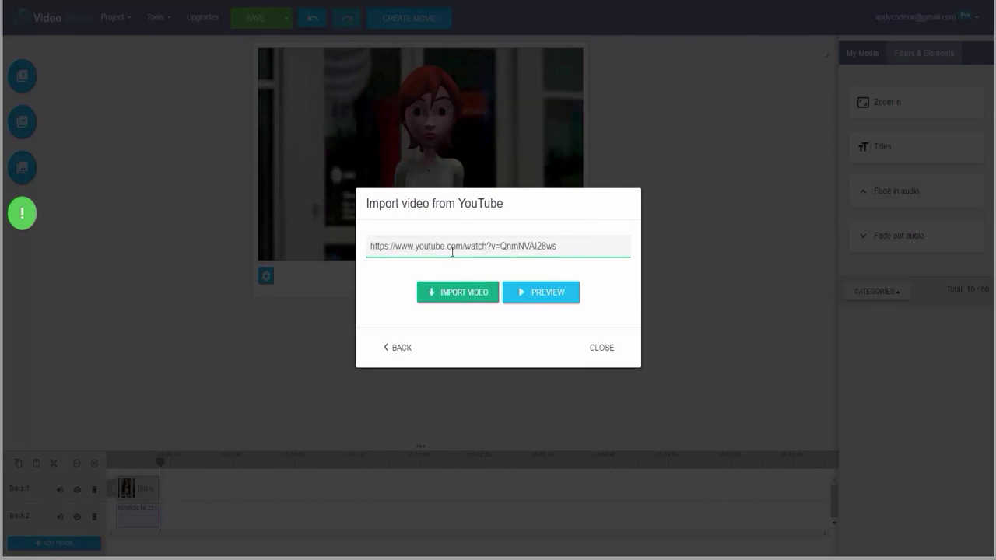
left_click(456, 300)
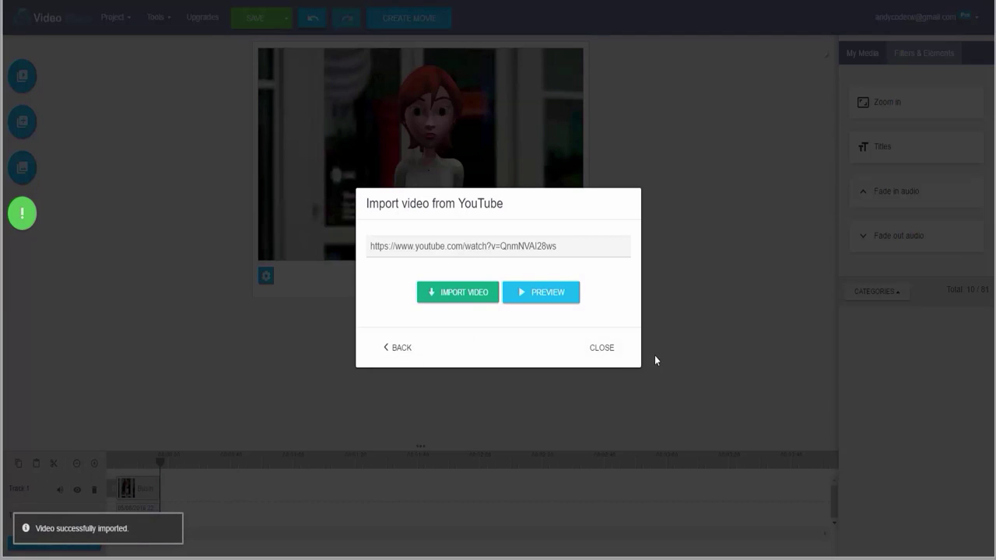
left_click(607, 352)
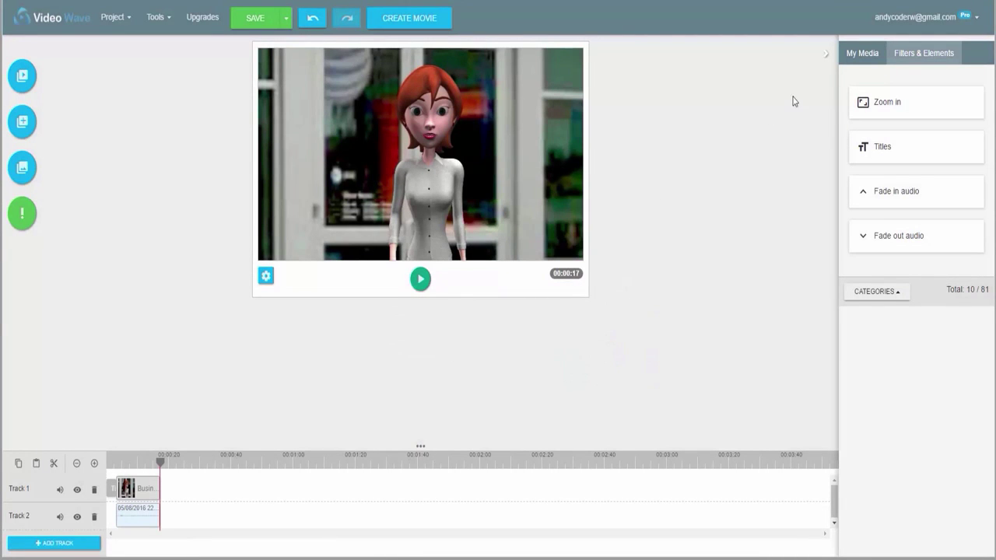
Add the imported "How to eat Bee Pollen" video to Track 1 directly after the businesswoman clip.
left_click(869, 57)
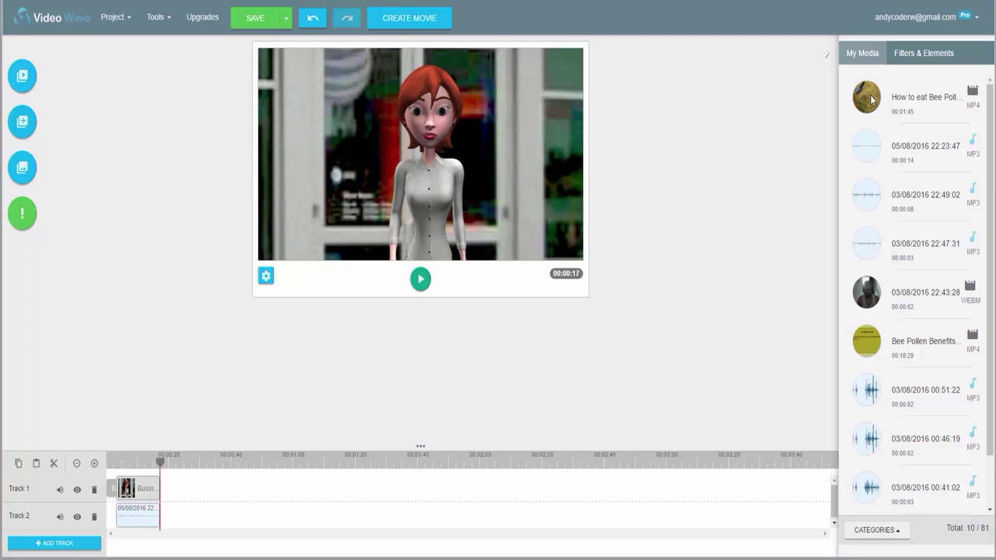
left_click_drag(869, 98, 224, 493)
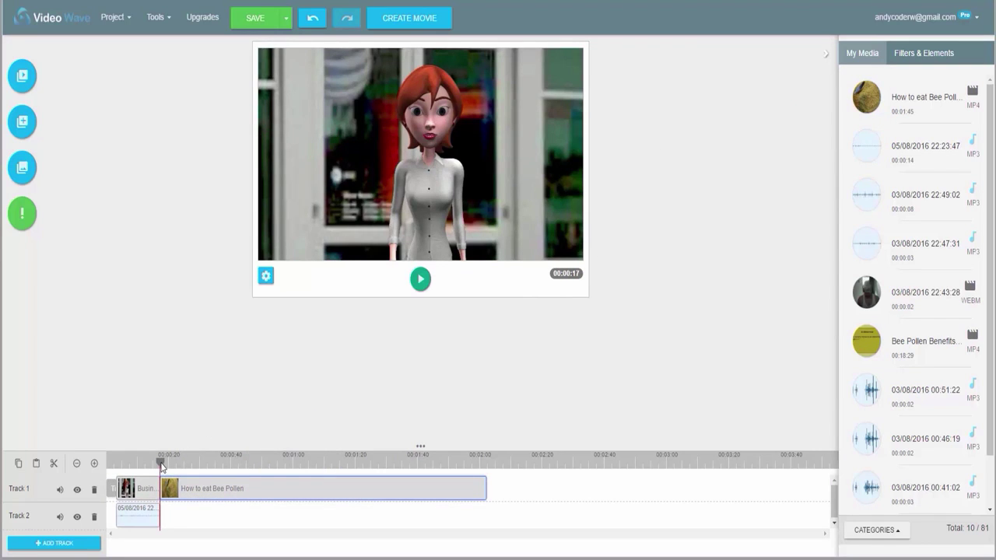
Split off and delete the part of the "How to eat Bee Pollen" clip before 00:00:21, and move the rest against the businesswoman clip.
mouse_move(161, 465)
left_mouse_down()
mouse_move(180, 467)
mouse_move(161, 466)
left_mouse_up()
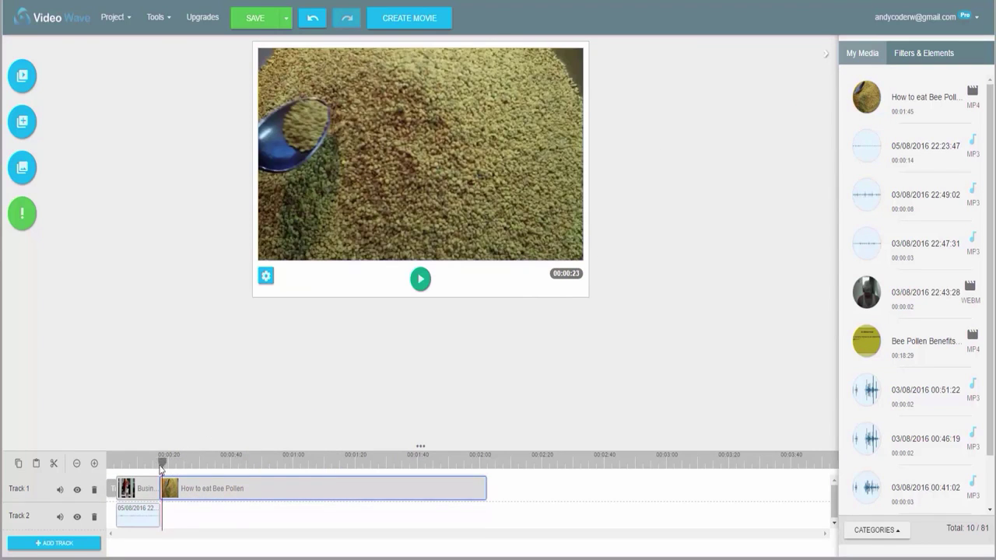
left_click(419, 281)
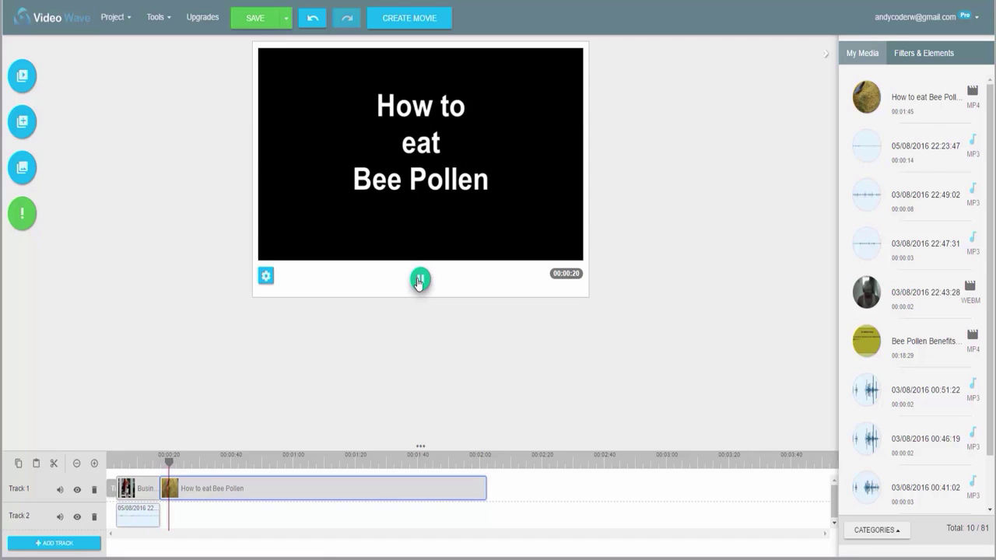
left_click(419, 280)
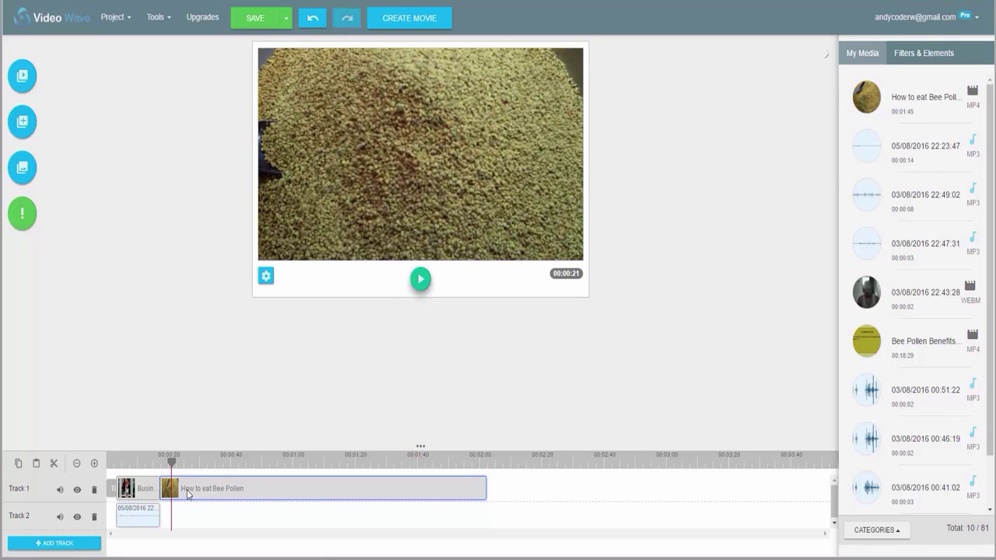
left_click(51, 464)
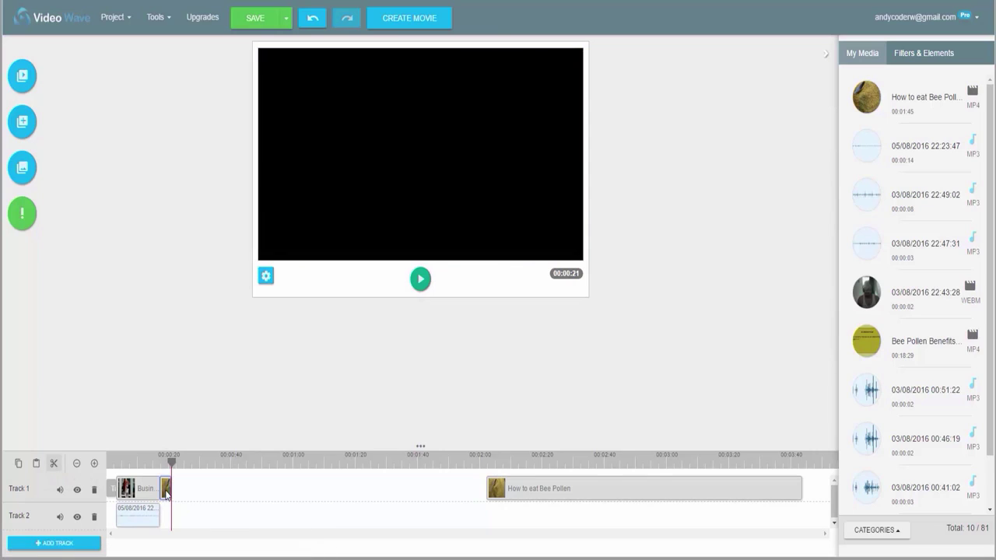
right_click(166, 495)
left_click(195, 535)
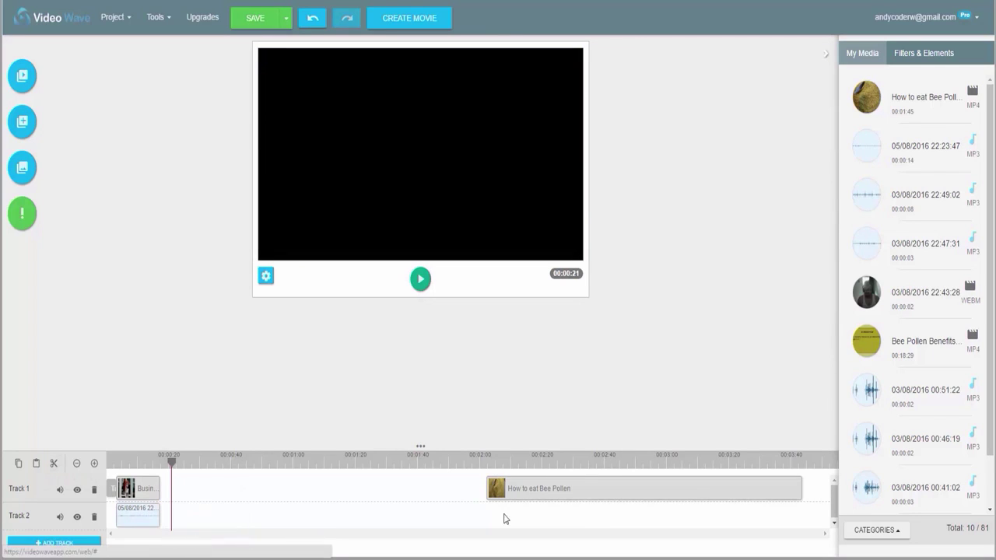
left_click_drag(597, 488, 273, 492)
Split the "How to eat Bee Pollen" clip at 00:01:47 and delete the part after it.
left_click_drag(171, 465, 453, 464)
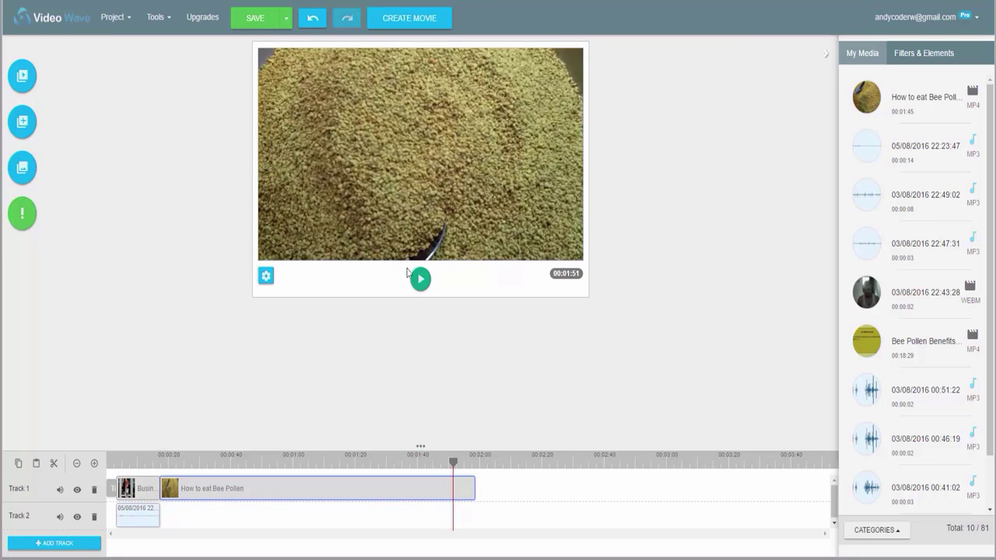
left_click(420, 280)
left_click(421, 290)
left_click_drag(459, 465, 445, 465)
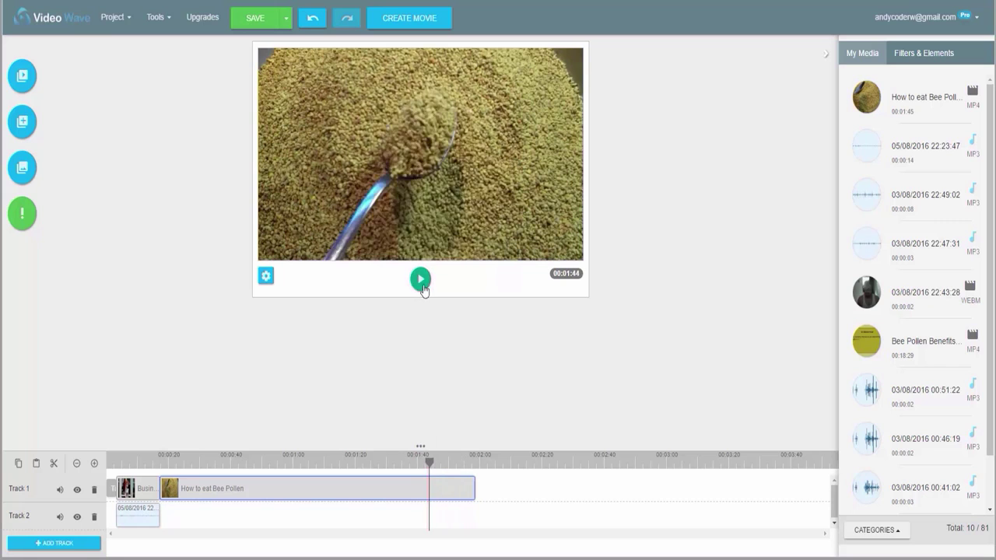
left_click(421, 280)
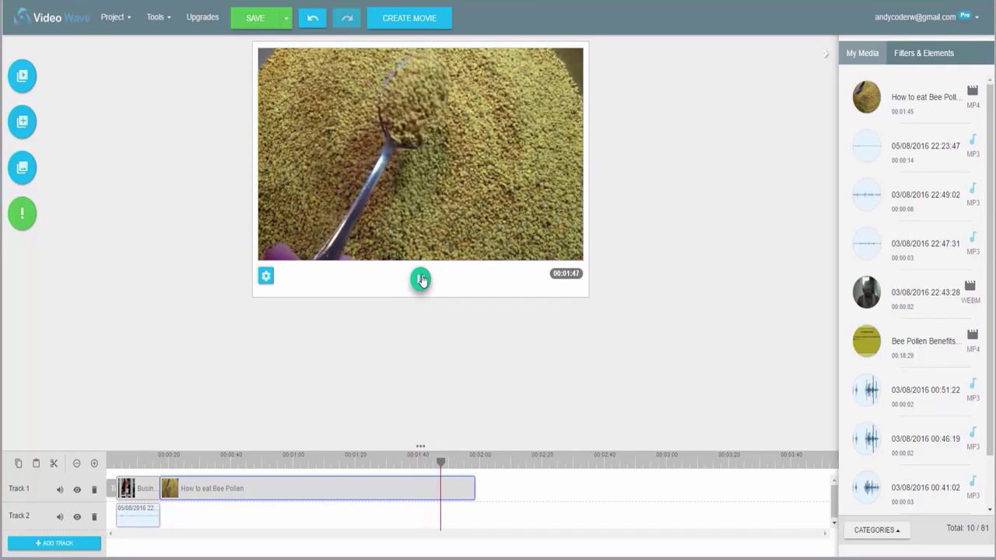
left_click(420, 285)
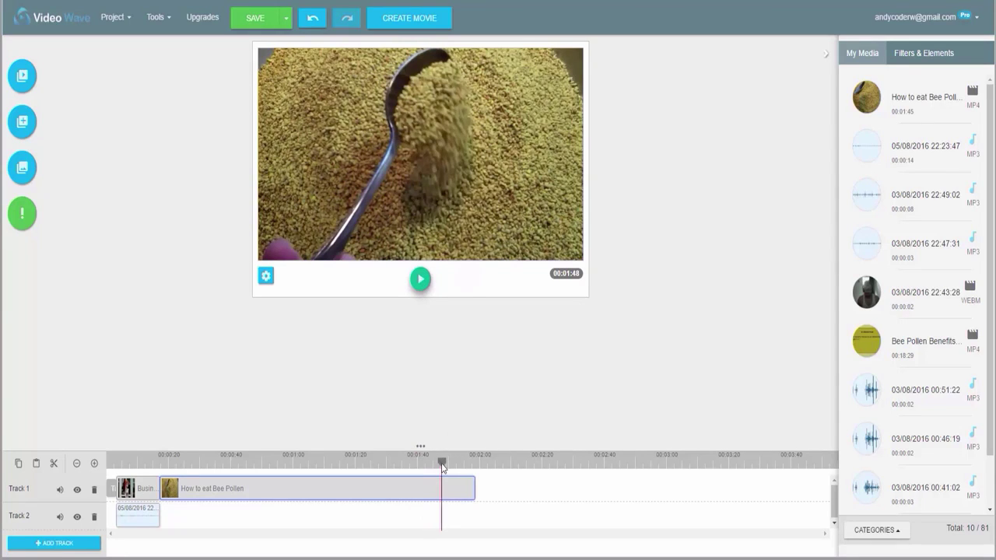
left_click_drag(441, 463, 437, 463)
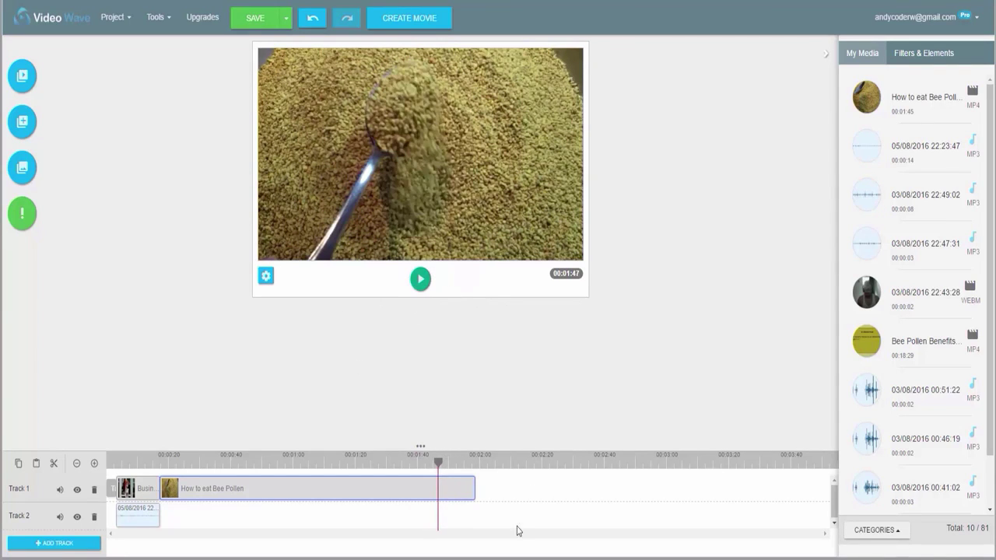
left_click(54, 463)
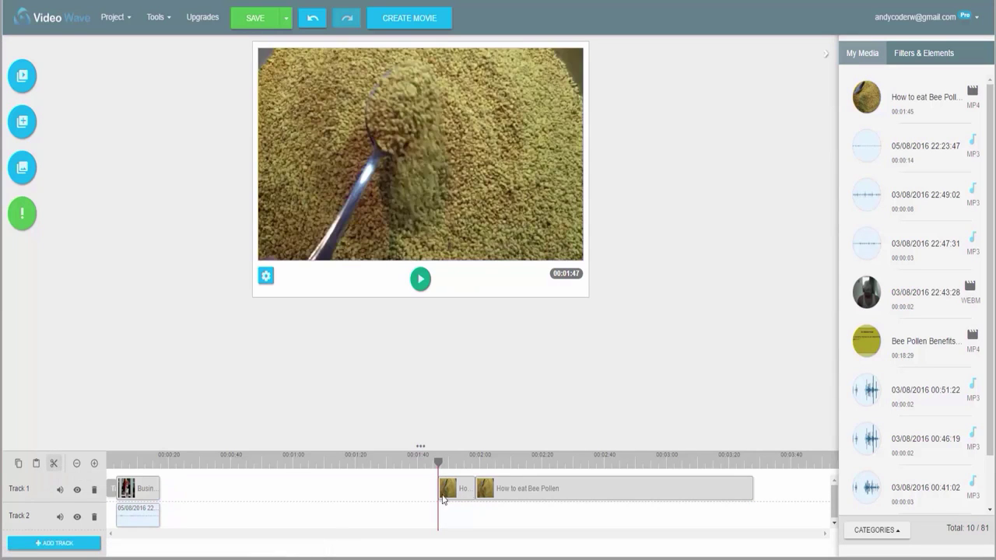
key("Delete")
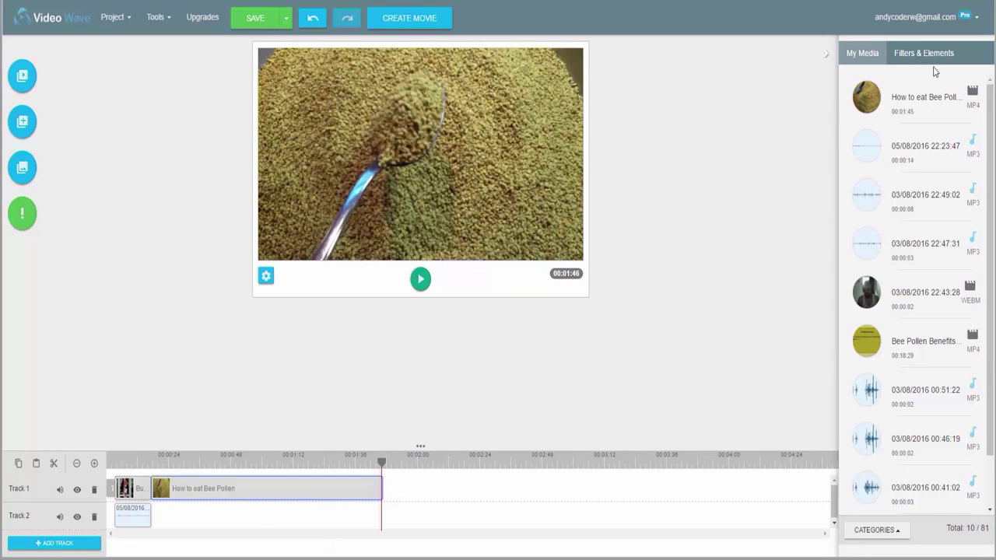
Add a Titles element to Track 1 directly after the "How to eat Bee Pollen" clip and preview the frame at 00:01:51.
left_click(908, 55)
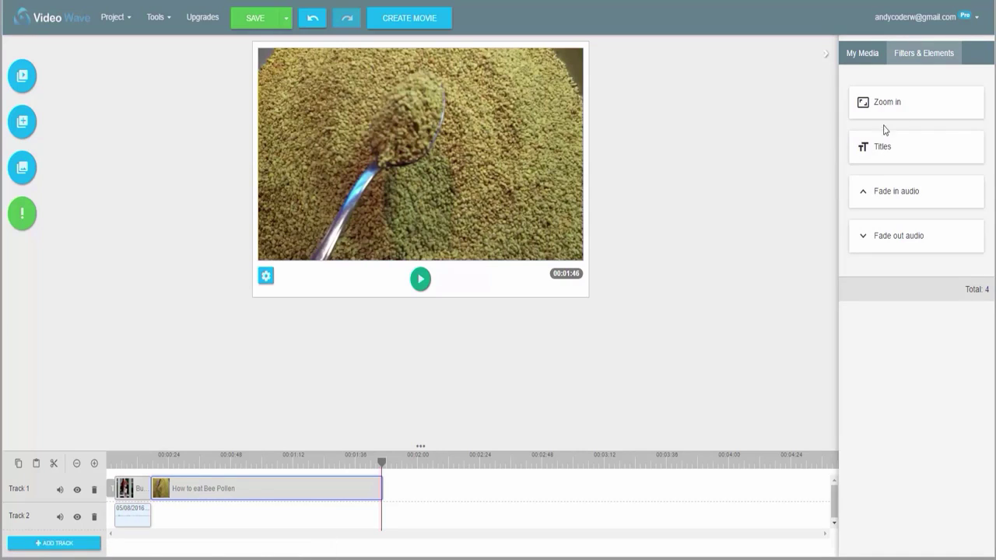
left_click_drag(889, 149, 412, 492)
left_click(394, 466)
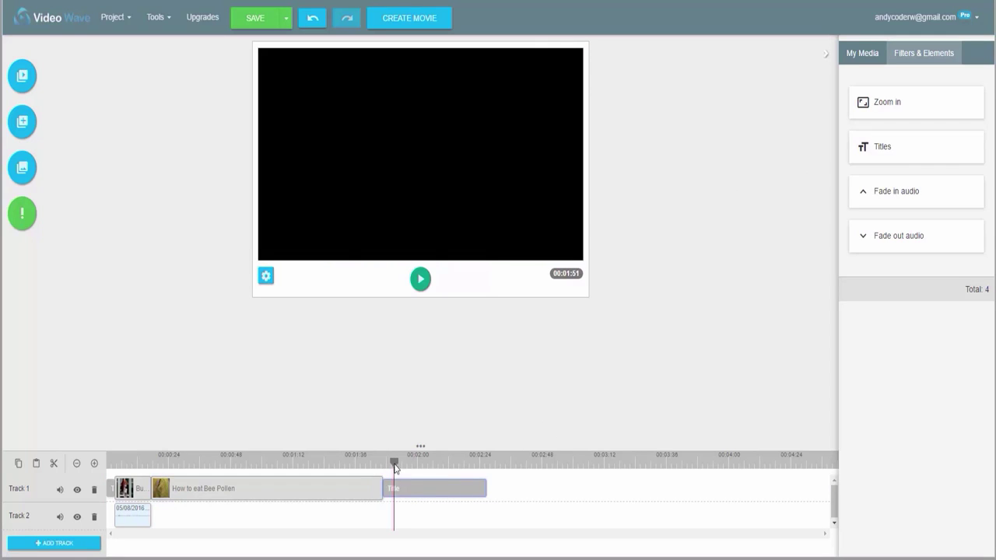
right_click(413, 495)
left_click(440, 503)
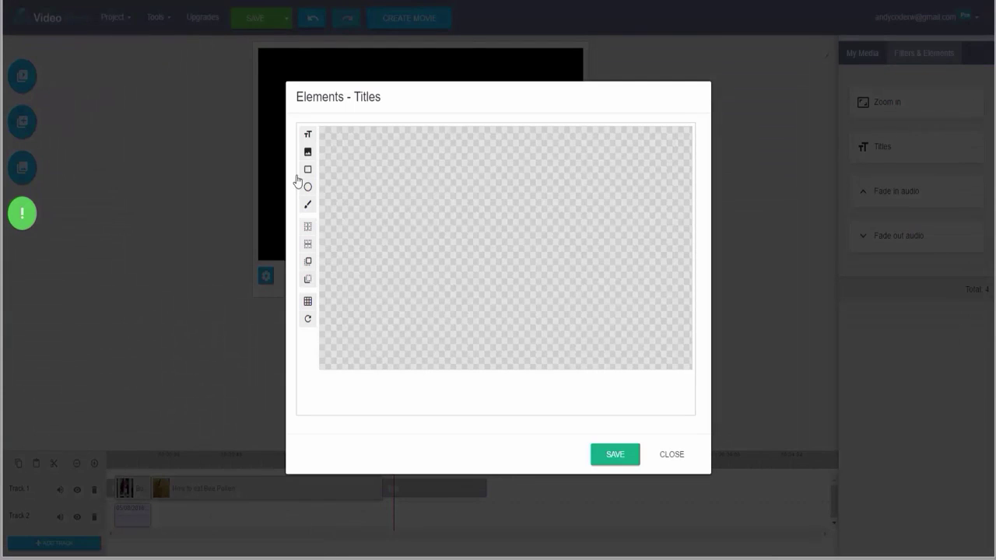
left_click(308, 133)
left_click_drag(377, 171, 454, 240)
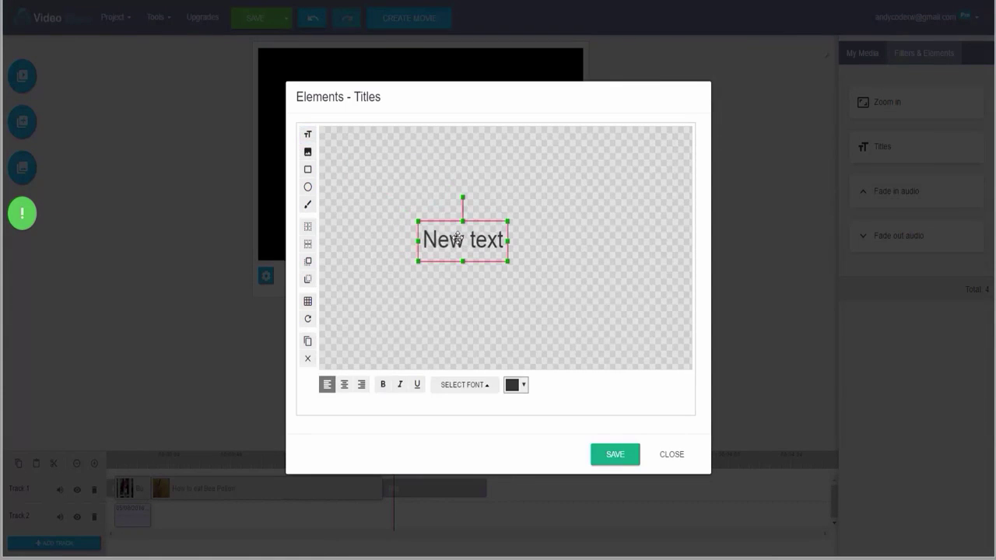
left_click(458, 237)
key("ctrl+a")
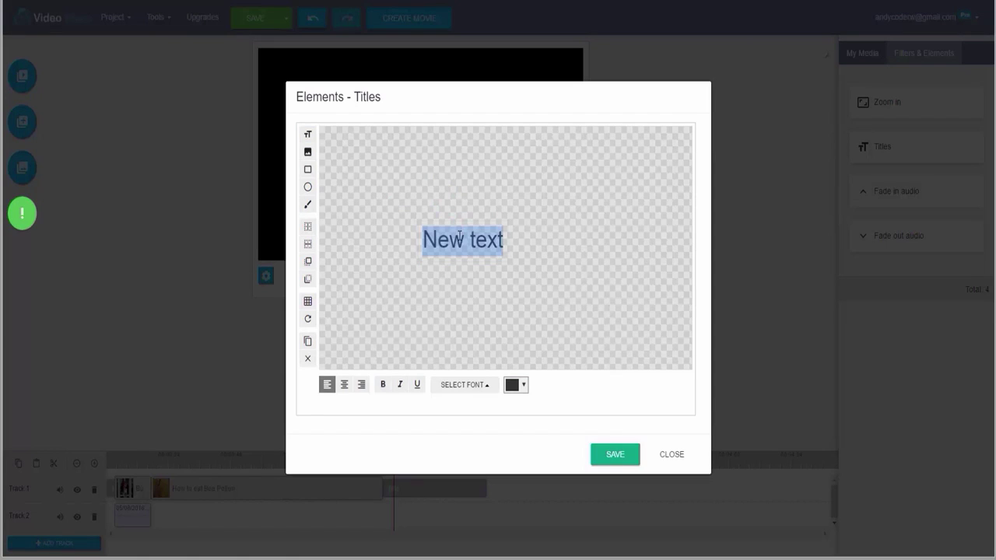
type("Visit m")
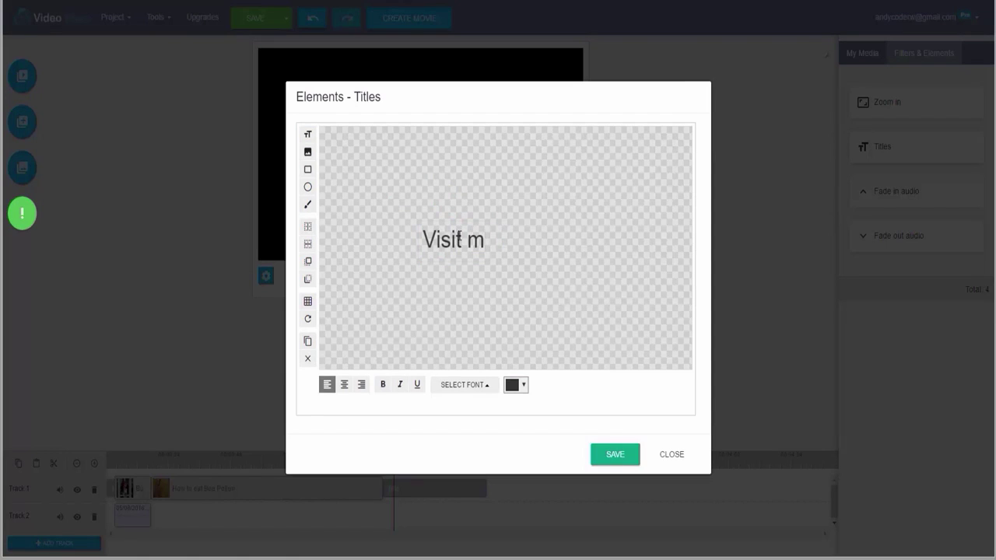
type("y website:")
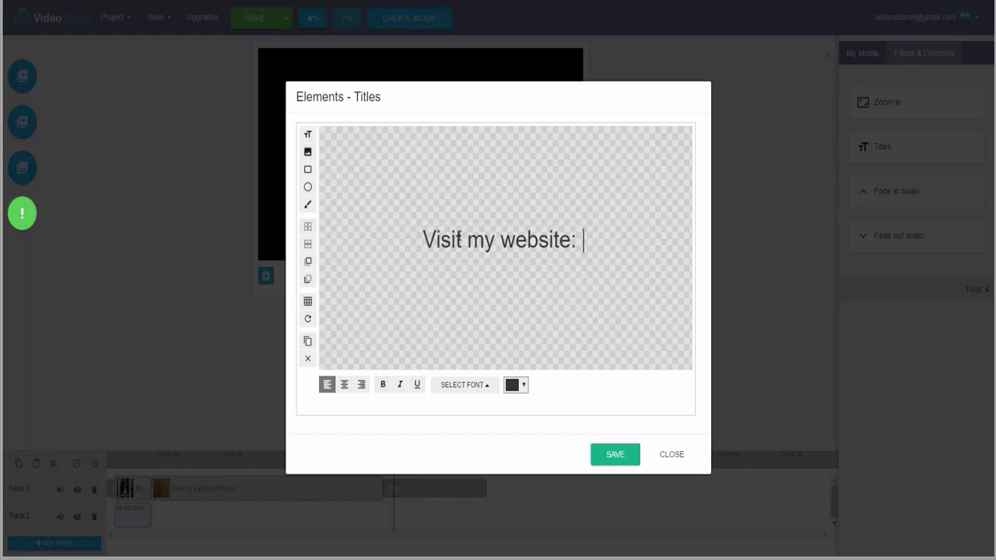
key("Return")
type("www.beepo")
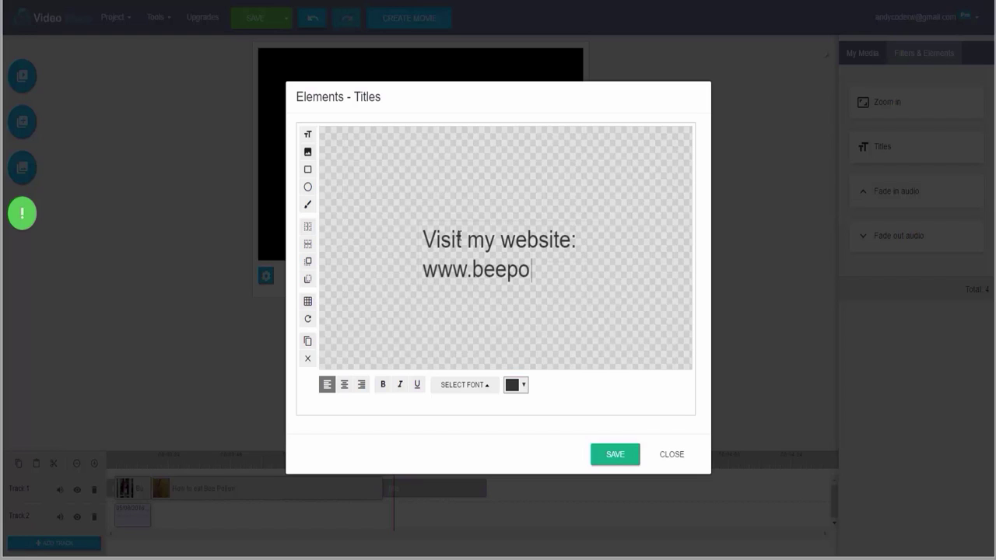
type("llen.com")
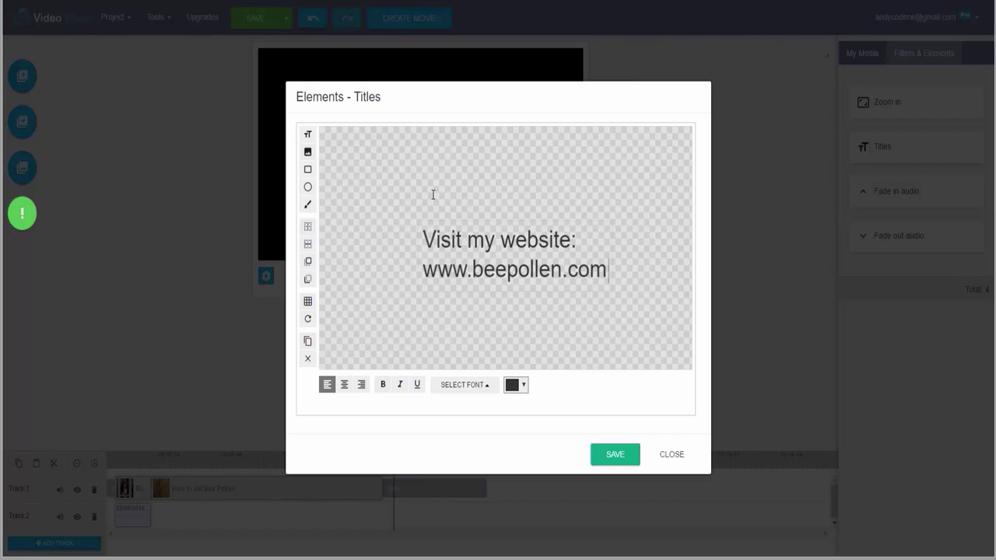
left_click(433, 194)
left_click(473, 237)
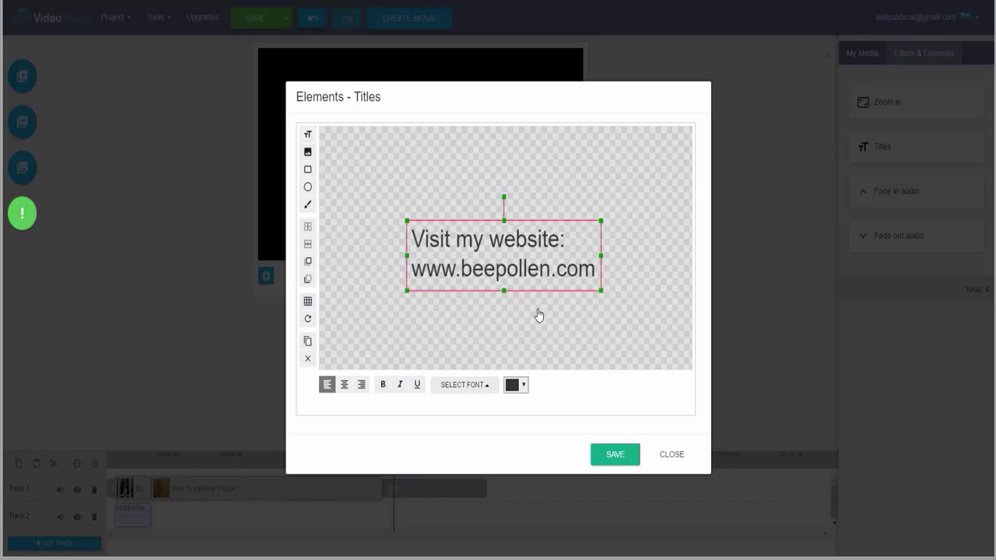
Set the closing title's text to the DIN Bold font in white and save the title.
left_click(465, 384)
scroll(483, 274, "down", 3)
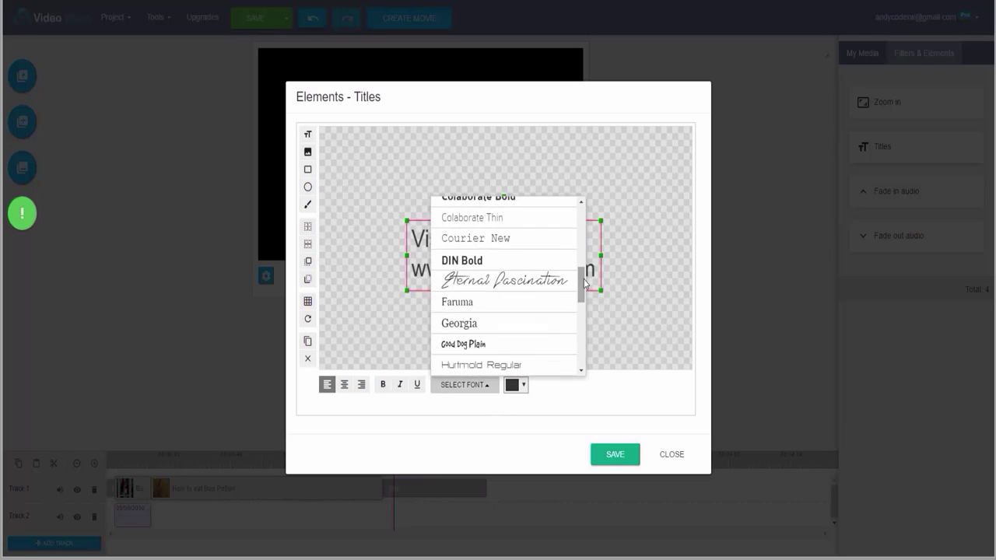
left_click(482, 262)
left_click(526, 385)
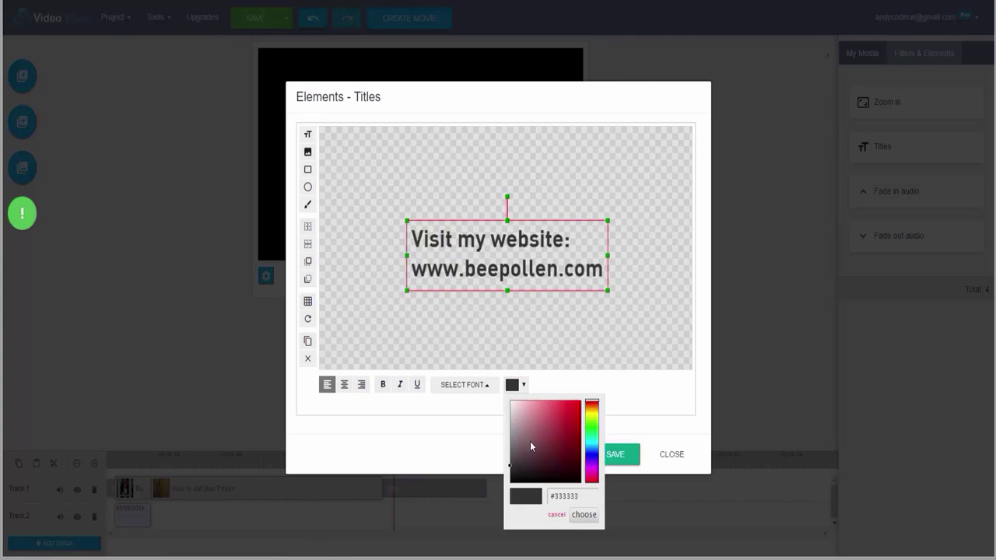
left_click(510, 401)
left_click(584, 514)
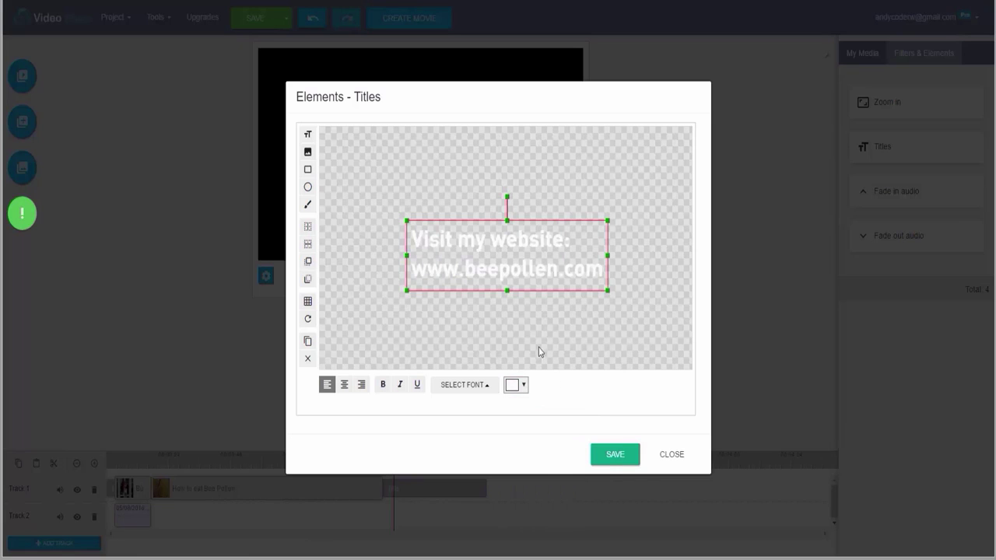
left_click(615, 454)
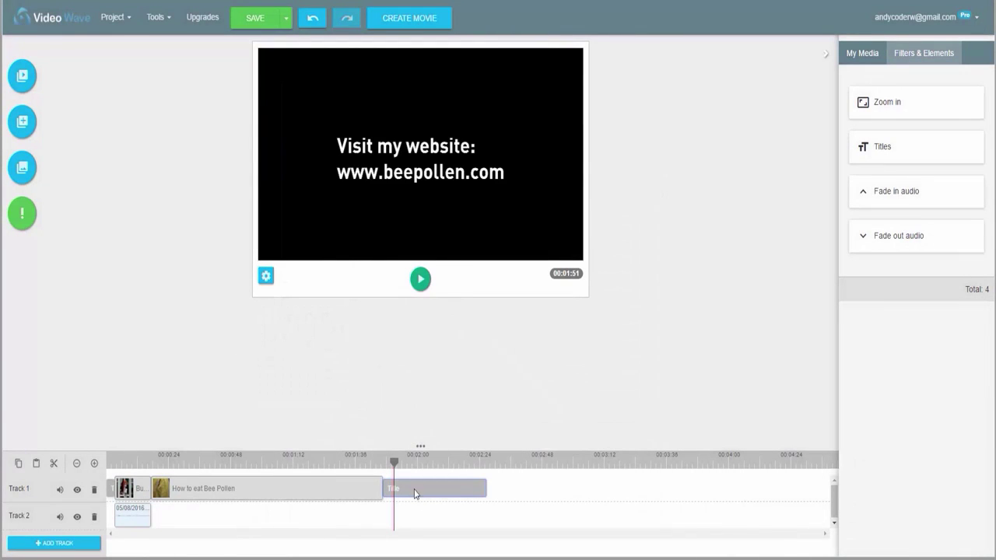
Move the playhead back to 00:00:08 and add a third track to the timeline.
left_click_drag(393, 463, 272, 463)
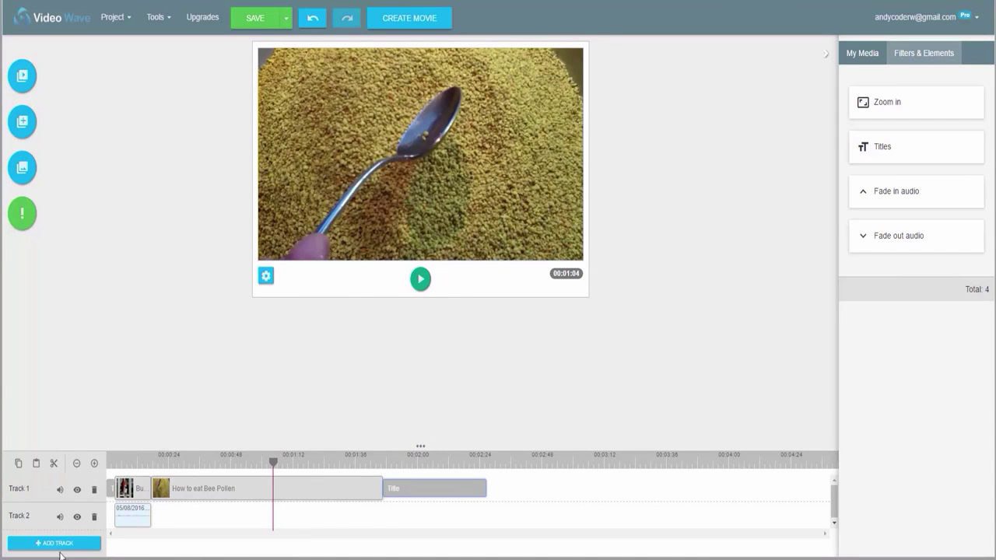
left_click_drag(248, 467, 128, 467)
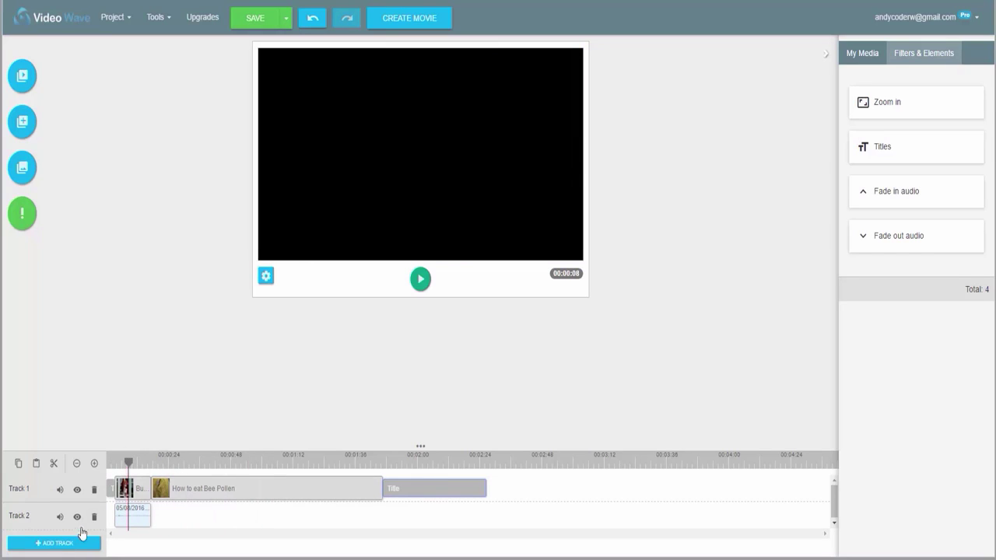
left_click(73, 543)
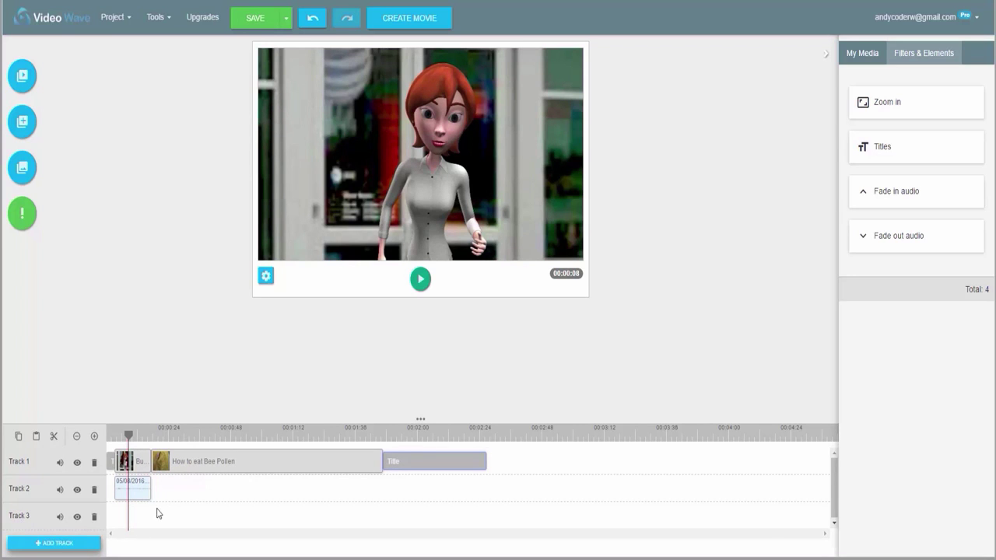
Preview the tracks "Adventure" and "Born to be Big" from the media library's music collection.
left_click(19, 78)
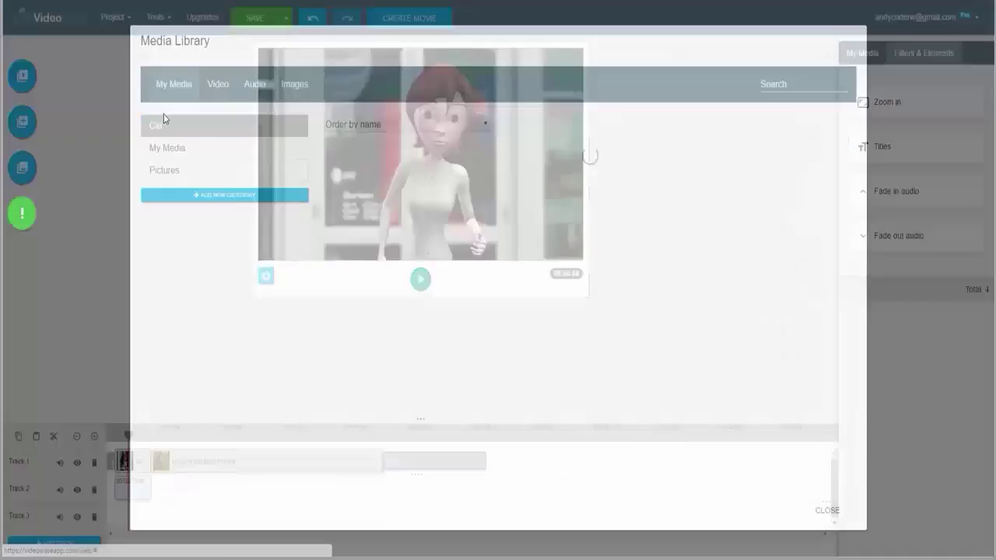
left_click(256, 87)
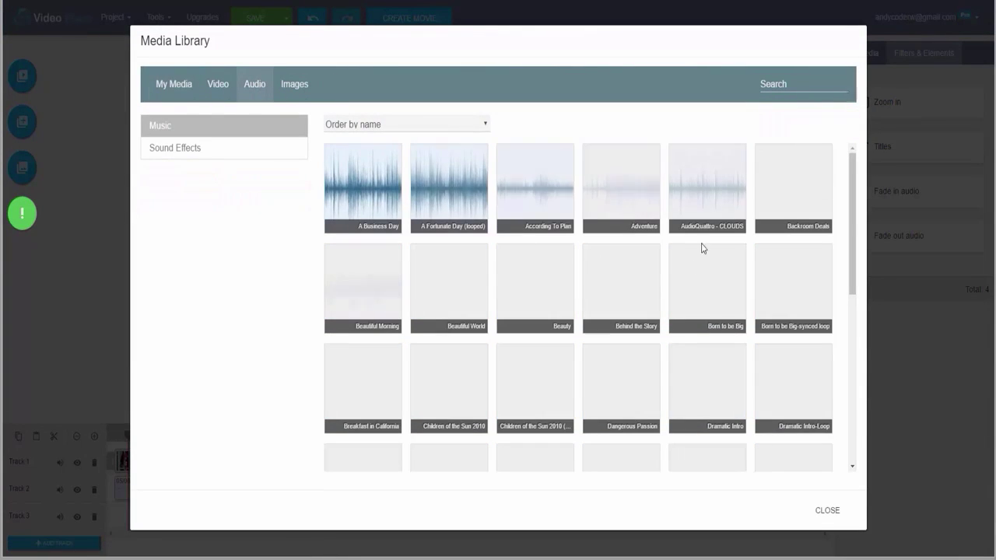
left_click(625, 183)
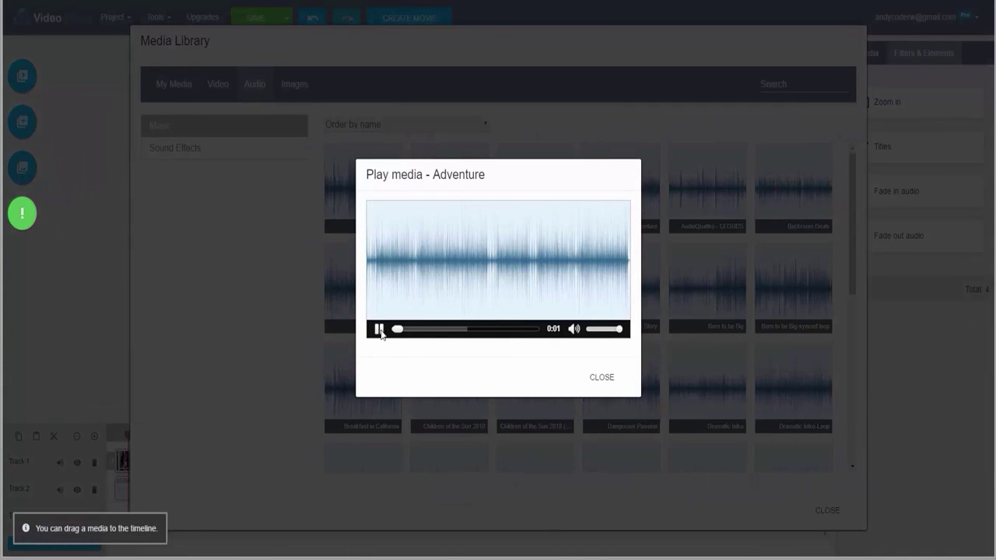
left_click(379, 329)
left_click(622, 379)
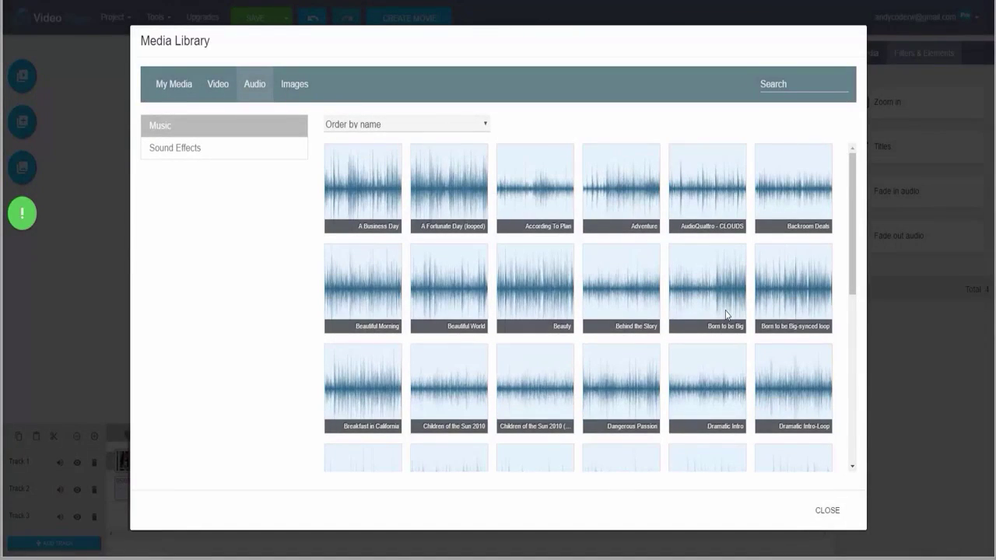
left_click(726, 314)
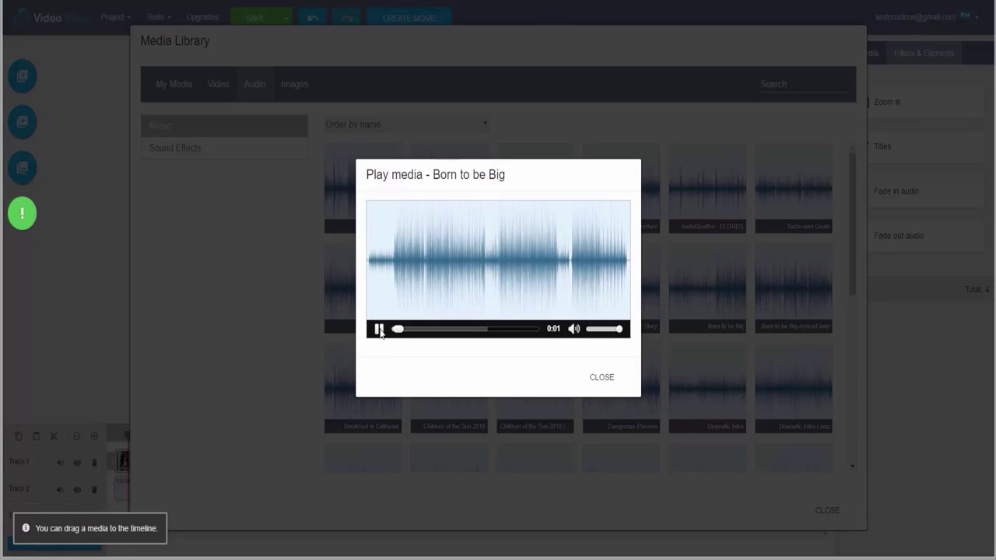
left_click(379, 329)
left_click(802, 286)
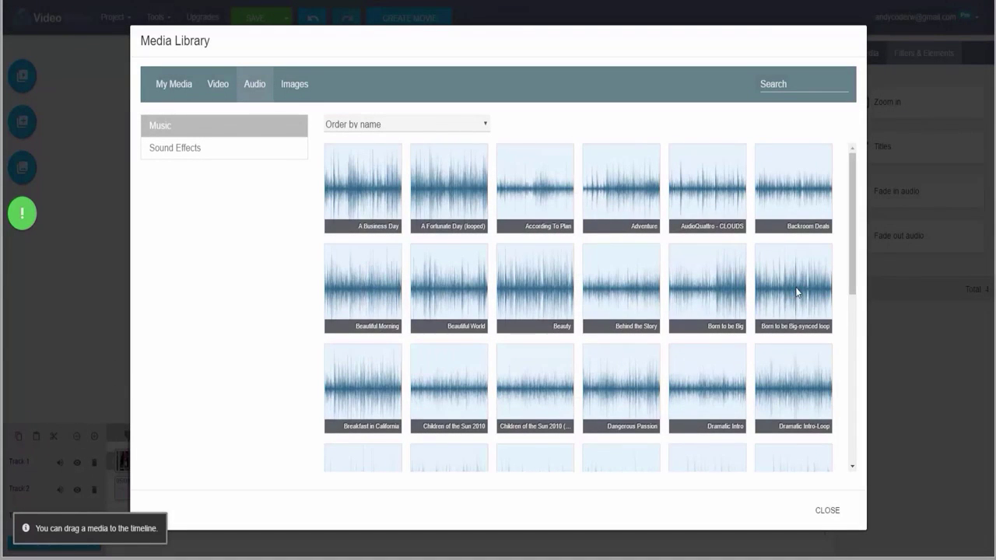
Preview the "Happy Day" music and place it on Track 3 from the start of the timeline.
scroll(620, 280, "down", 4)
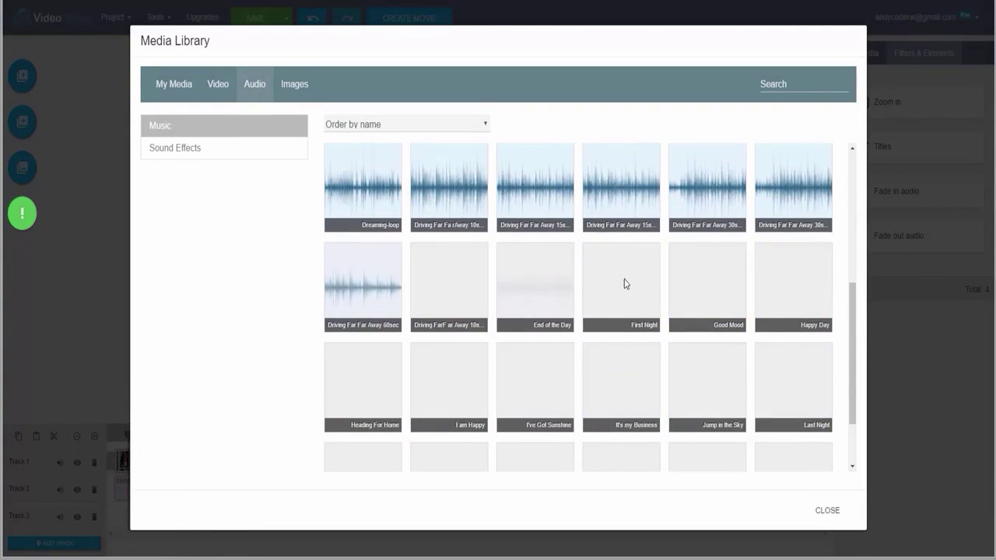
left_click(792, 288)
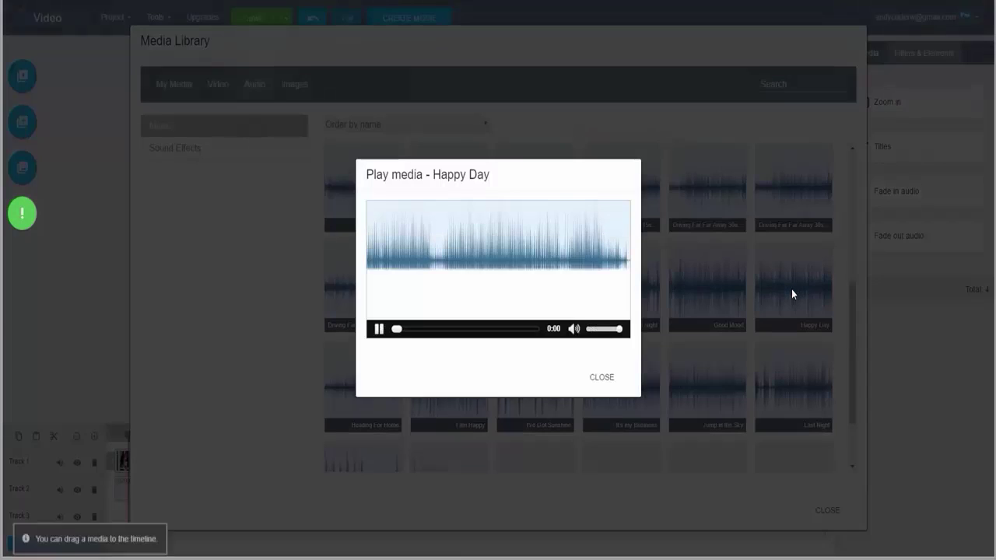
left_click(379, 329)
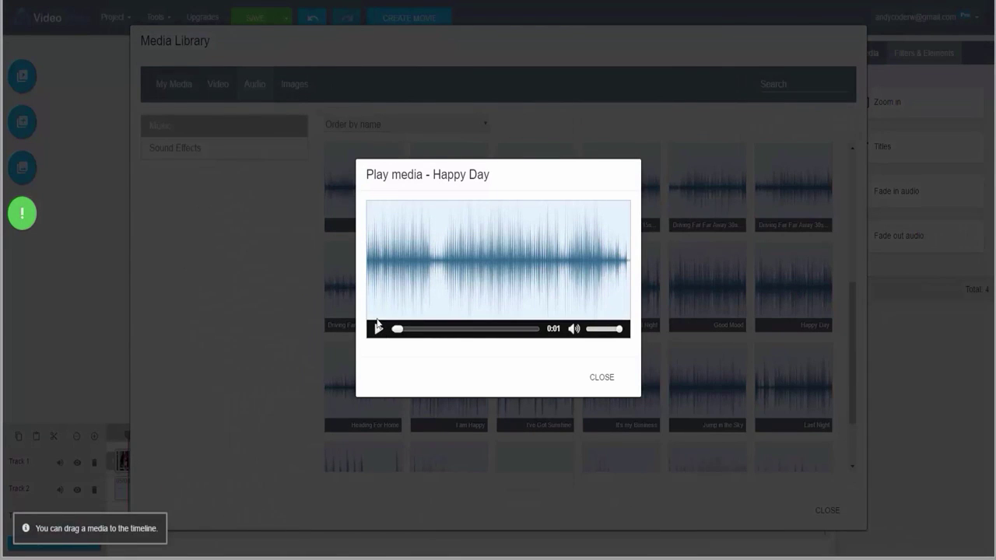
key("Escape")
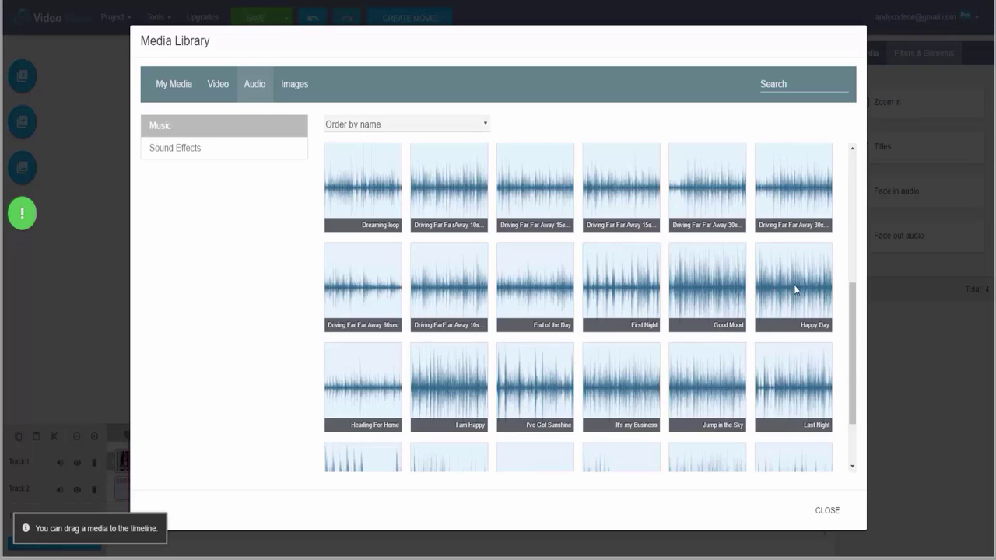
left_click_drag(791, 278, 161, 523)
left_click(111, 401)
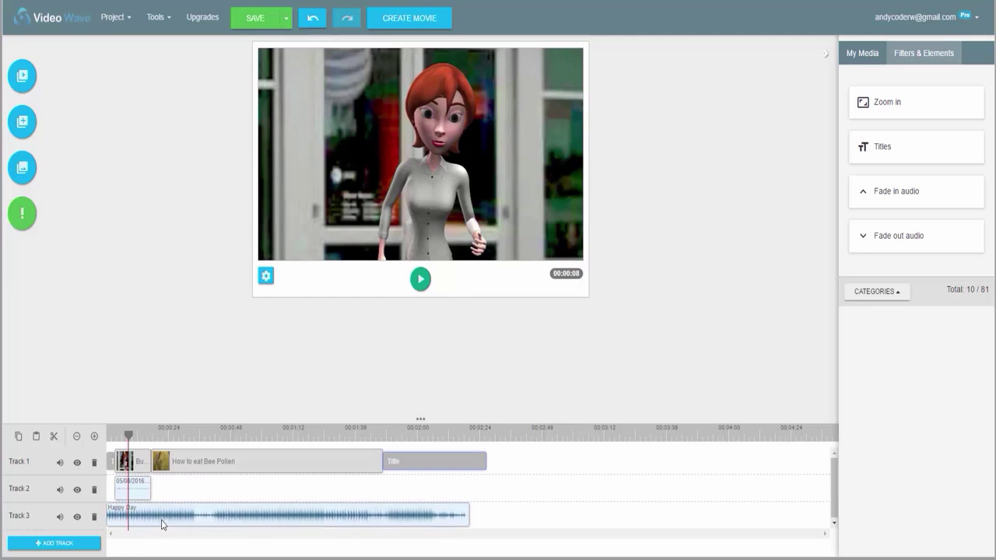
left_click(162, 522)
right_click(243, 523)
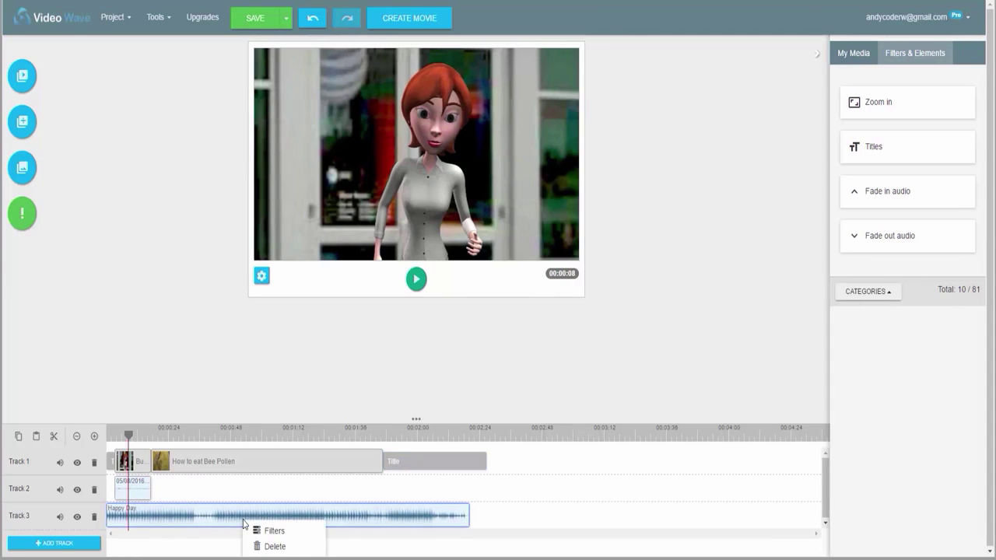
left_click(402, 523)
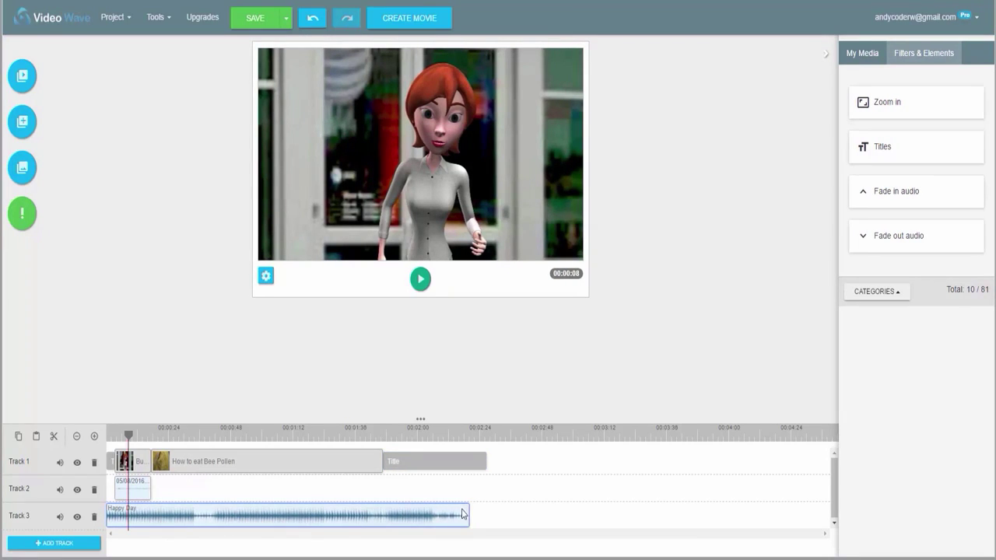
Split the closing title at 00:02:20, where the "Happy Day" music ends, and delete the leftover title piece.
left_click_drag(133, 435, 472, 444)
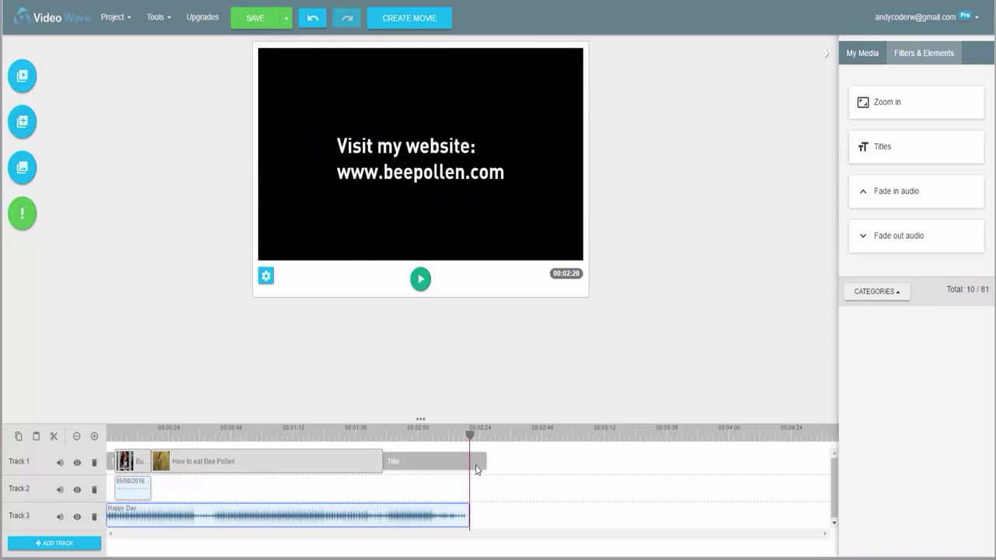
left_click(475, 462)
right_click(476, 466)
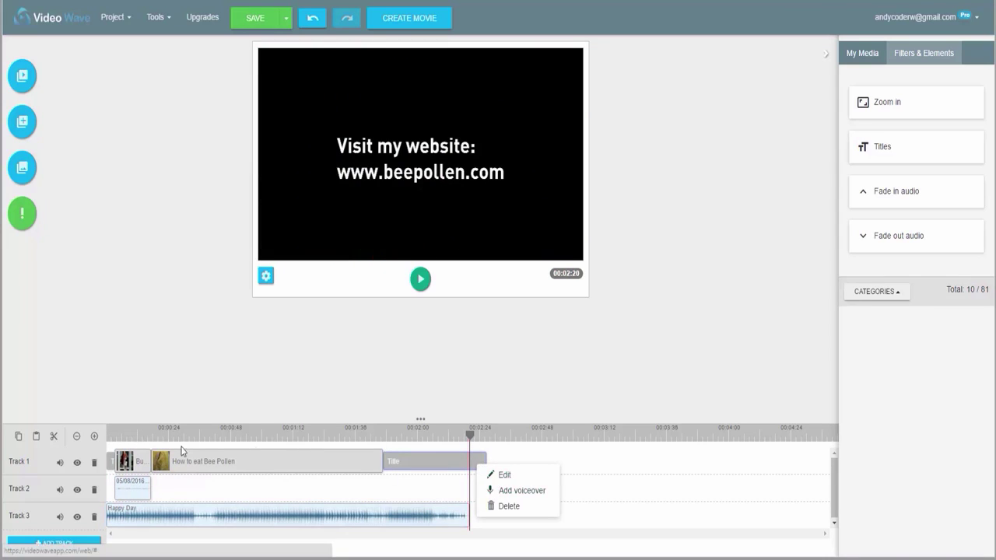
left_click(53, 436)
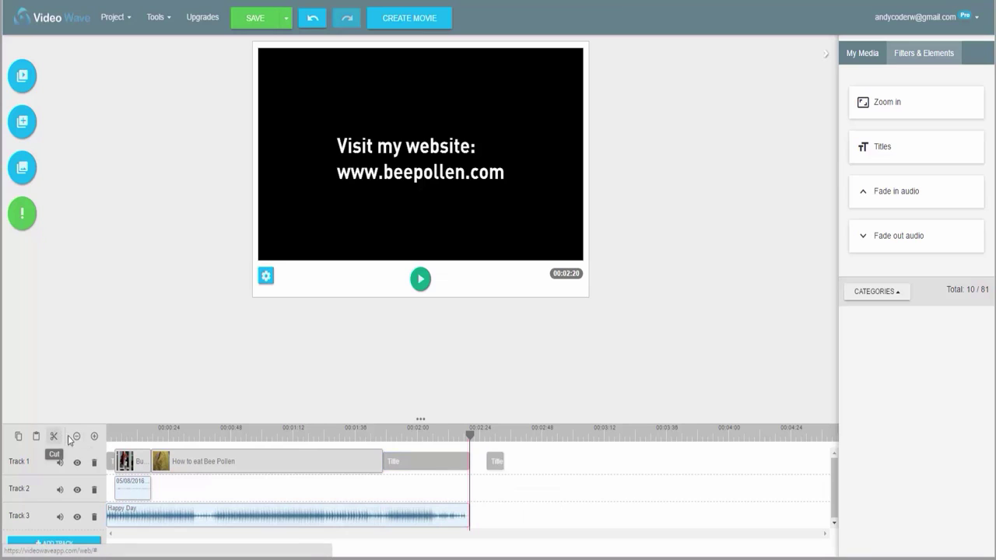
right_click(497, 463)
left_click(534, 509)
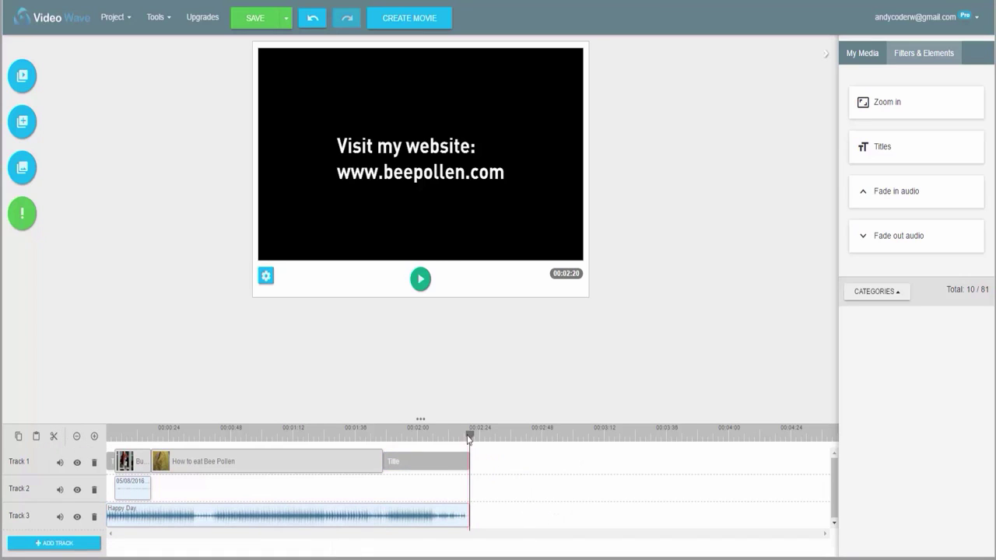
Return the playhead to the start of the timeline and save the project as "beepollen how to eat - lang".
left_click_drag(470, 436, 109, 410)
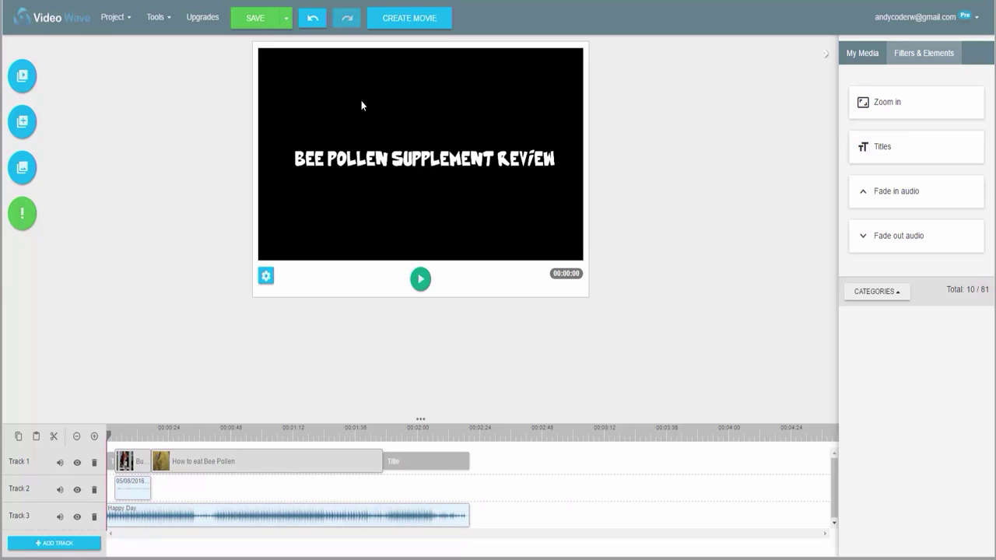
left_click(256, 23)
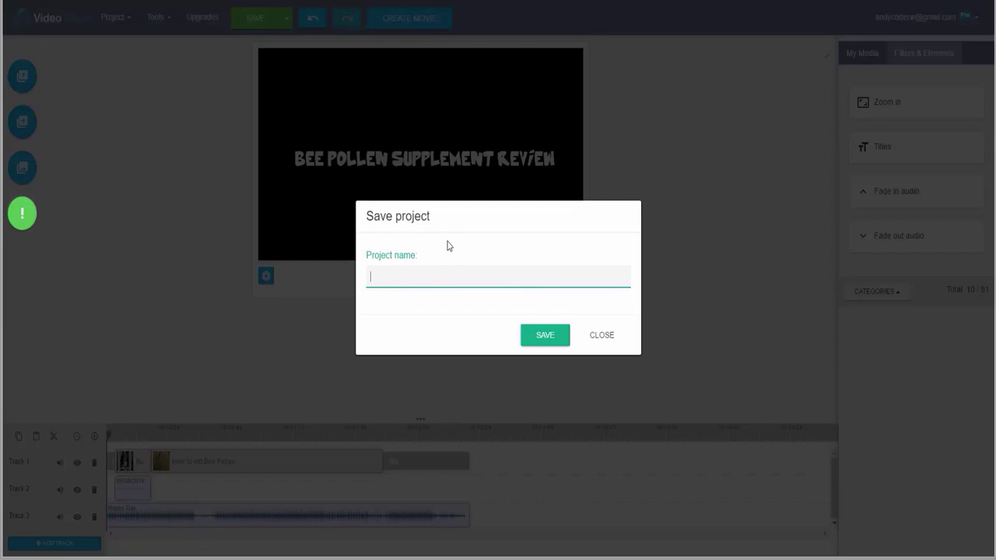
type("beepollen how to eat - lang")
left_click(550, 335)
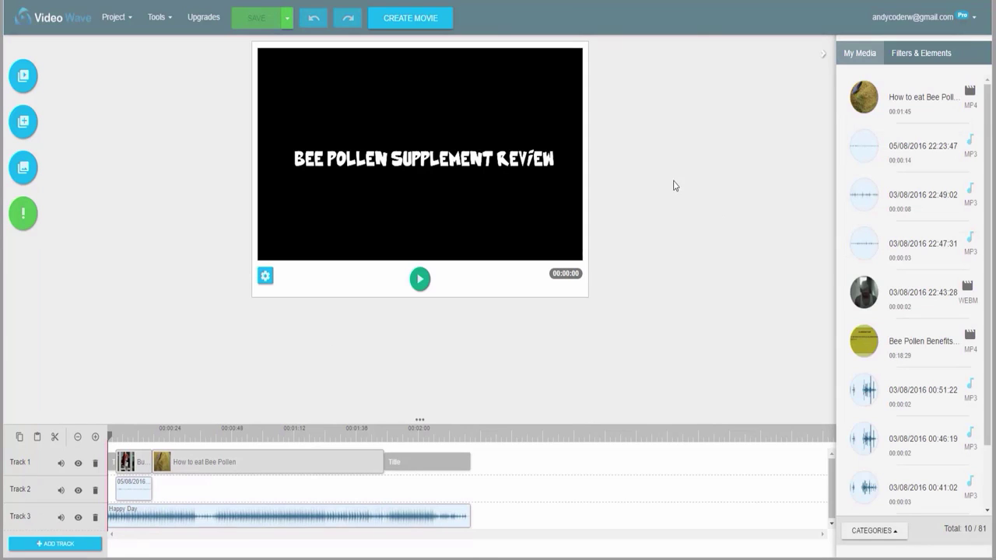
Set up the movie export with the file name "bee pollen granules weight loss", copied from the Keyword Ranking Quality Chart.
left_click(397, 17)
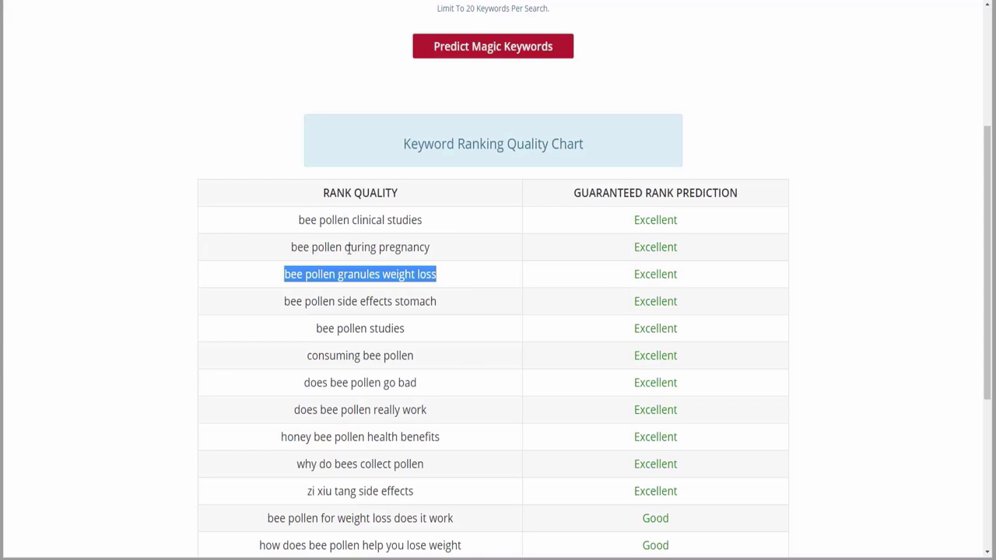
left_click(445, 285)
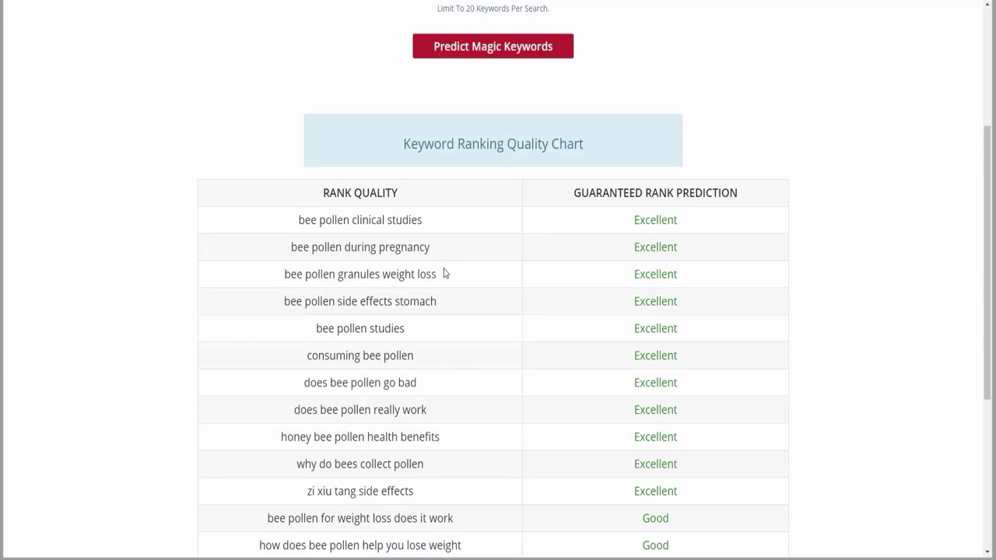
left_click_drag(444, 273, 287, 272)
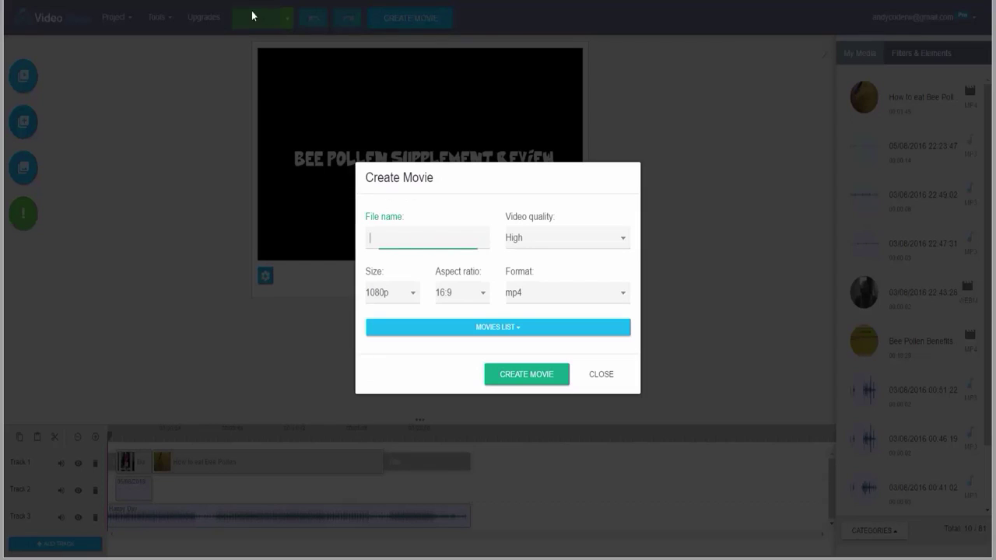
type("bee pollen granules weight loss")
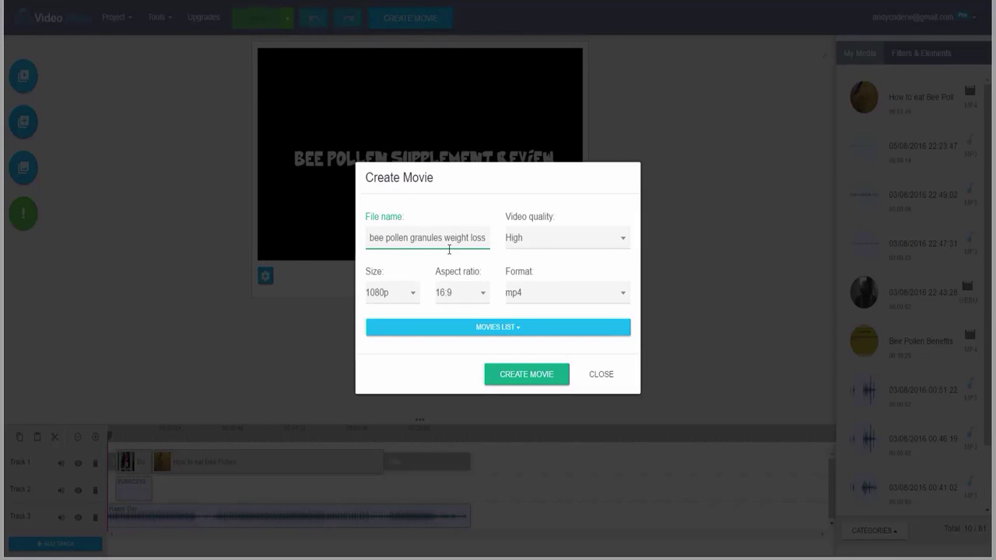
Create the movie at 1080p in high-quality 16:9 mp4 and download "bee pollen granules weight loss" from the movies list.
left_click(391, 300)
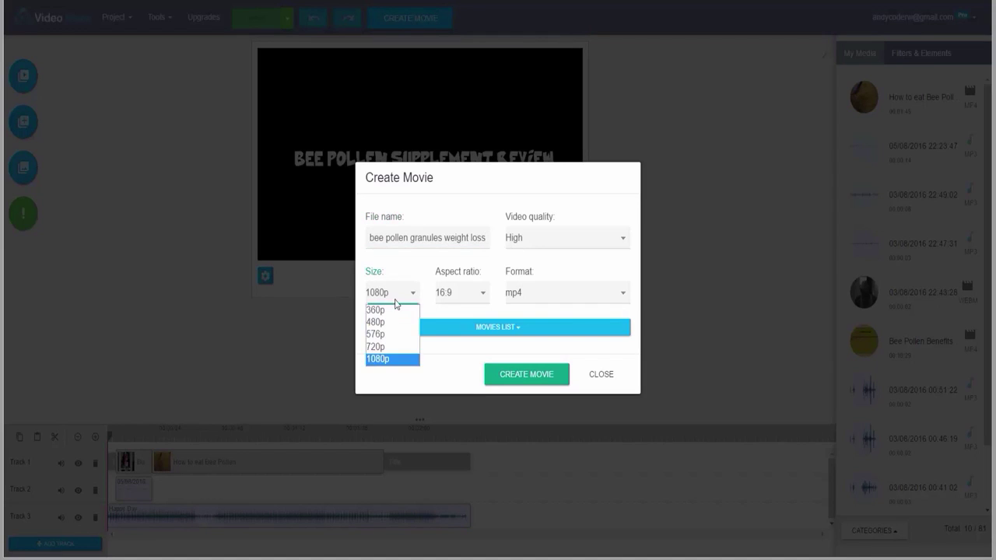
left_click(391, 364)
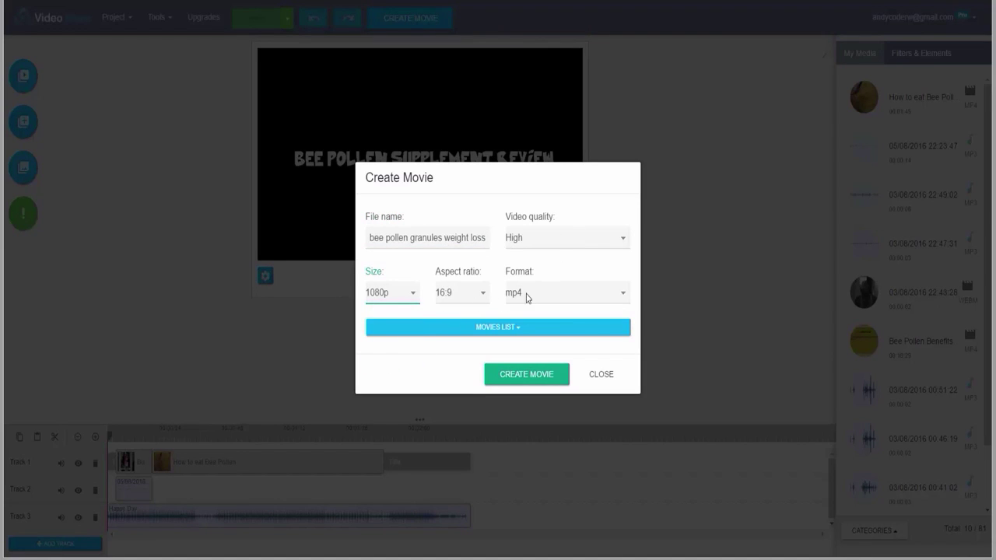
left_click(525, 377)
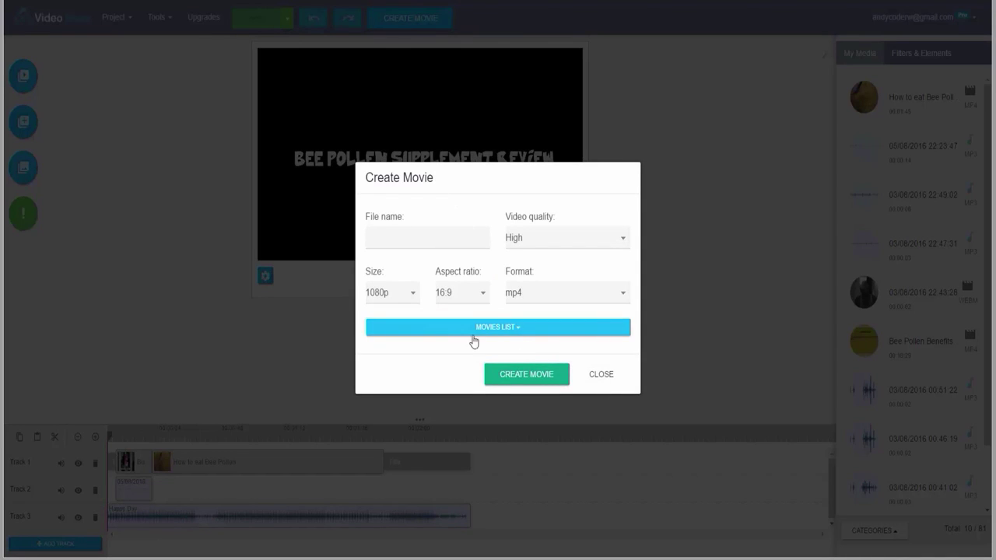
left_click(502, 336)
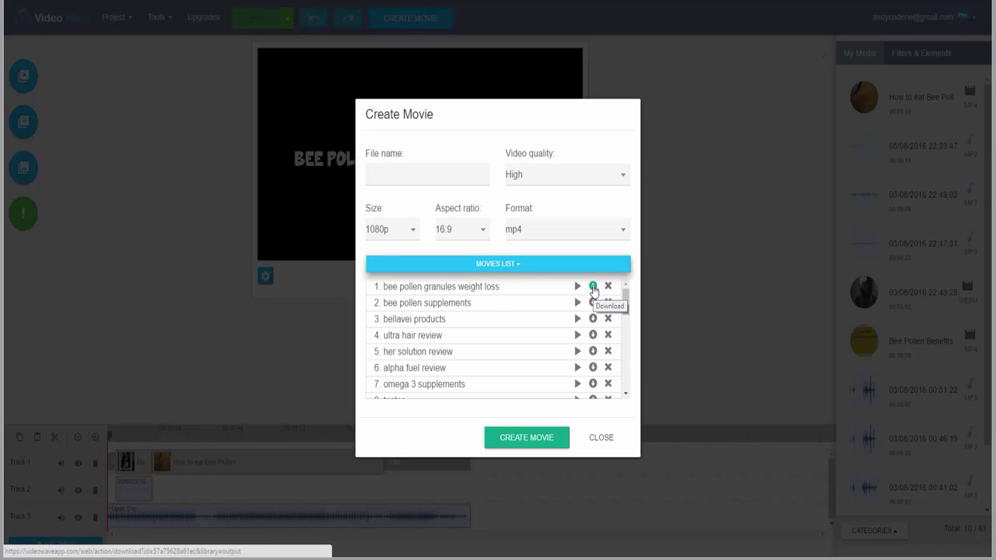
left_click(593, 287)
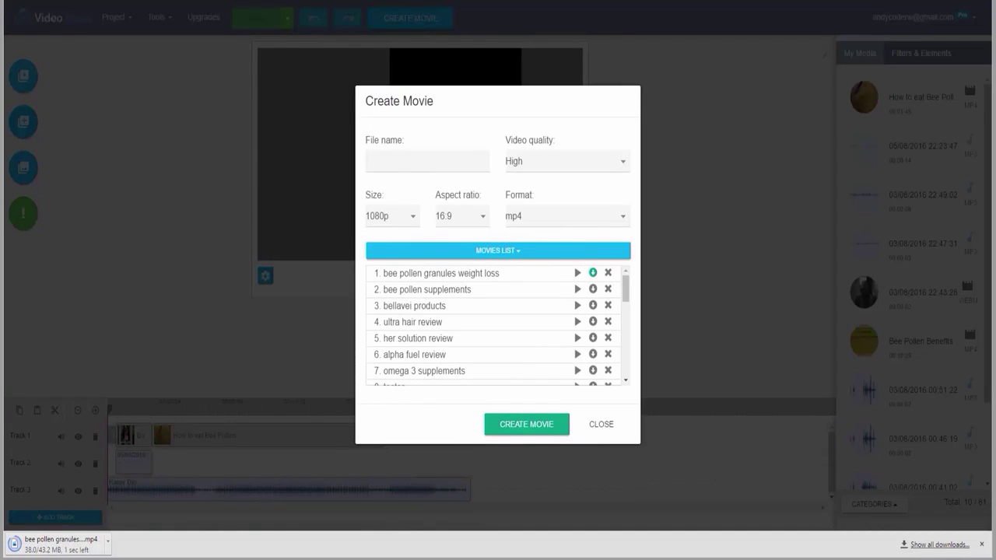